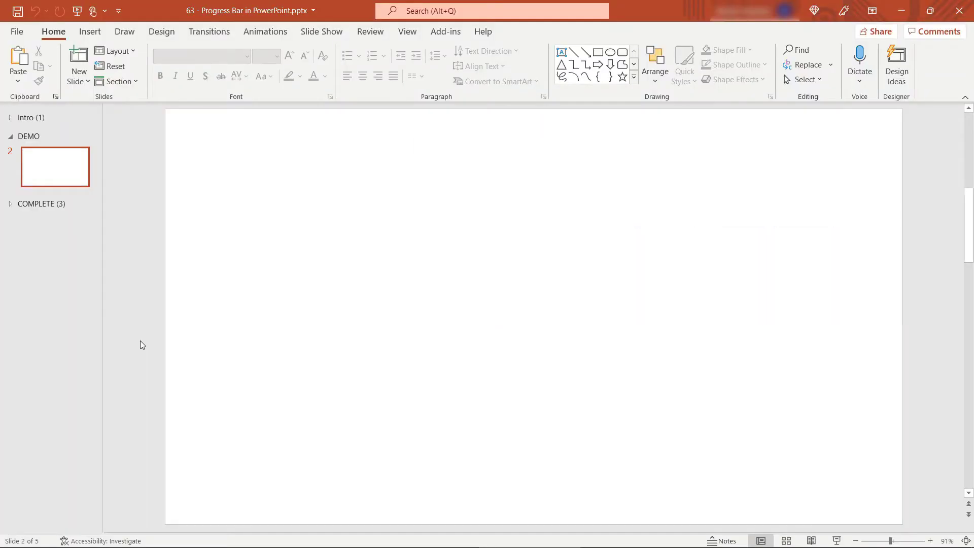
Draw a wide rectangle across the lower part of slide 2.
left_click(90, 31)
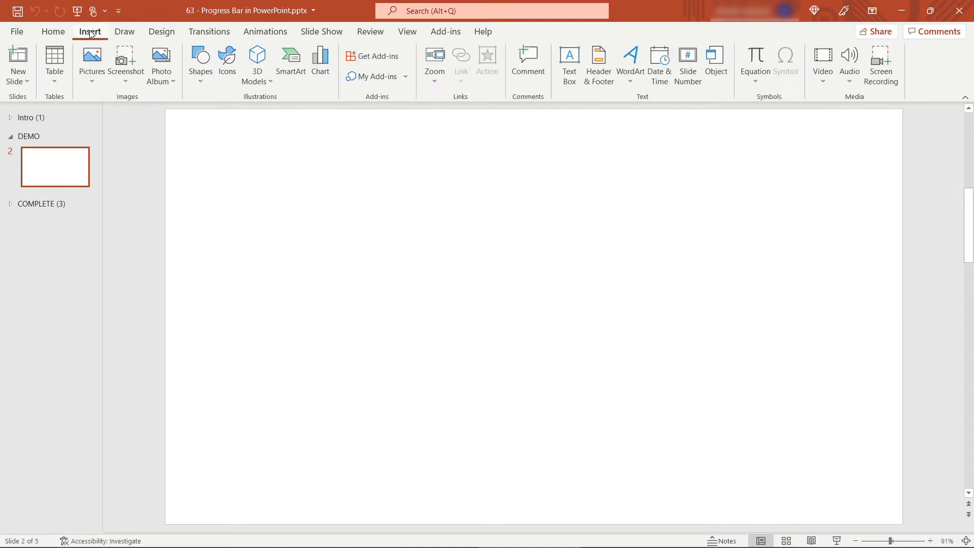
left_click(201, 85)
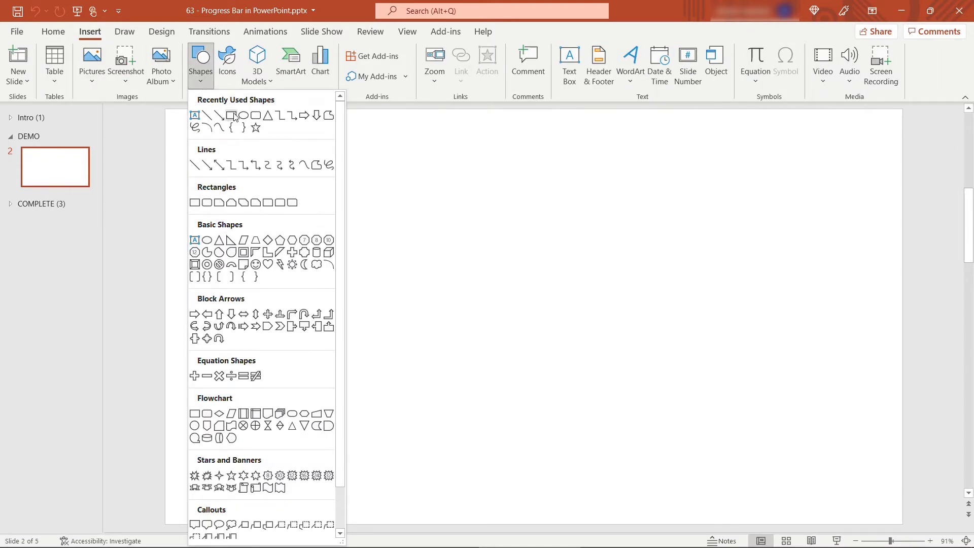
left_click(231, 116)
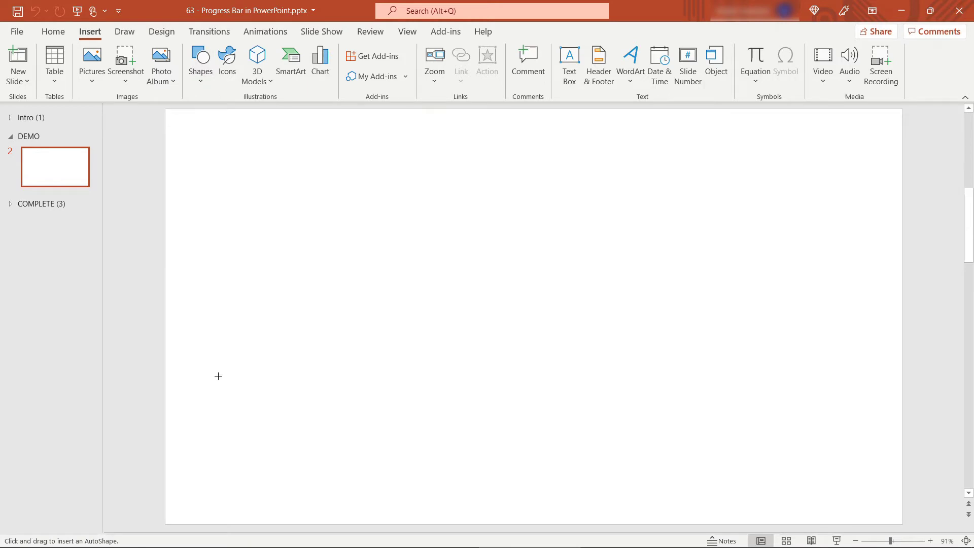
left_click_drag(218, 376, 853, 449)
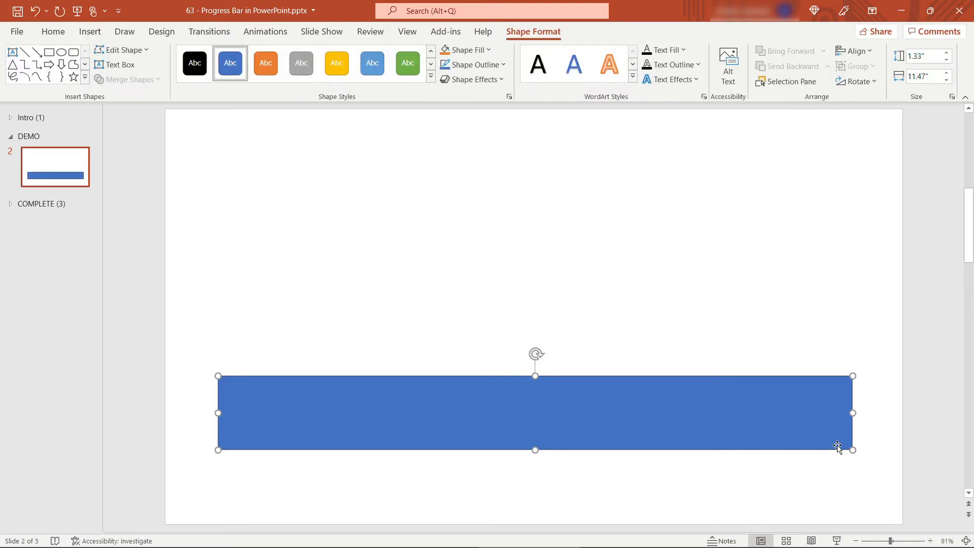
Give the rectangle no fill and a black 4½ pt outline.
left_click(488, 52)
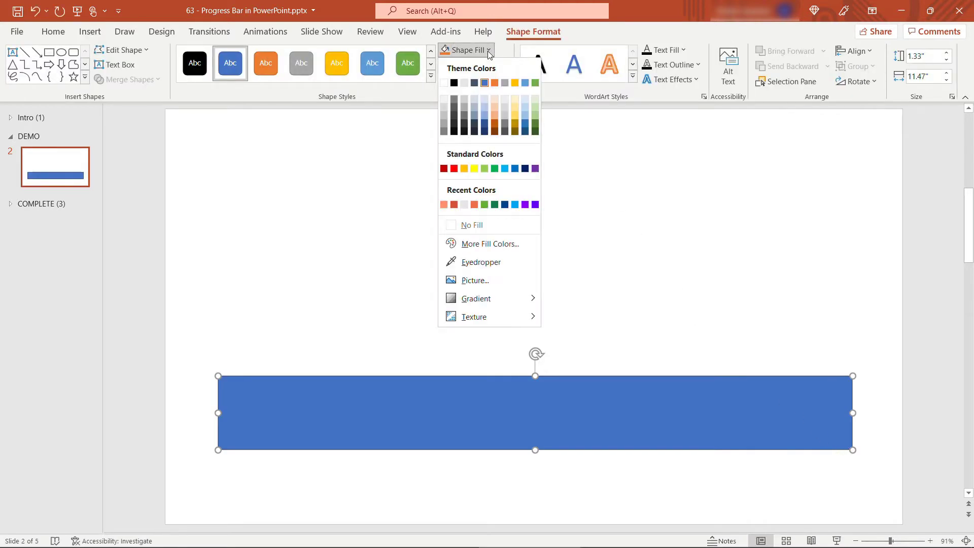
left_click(485, 226)
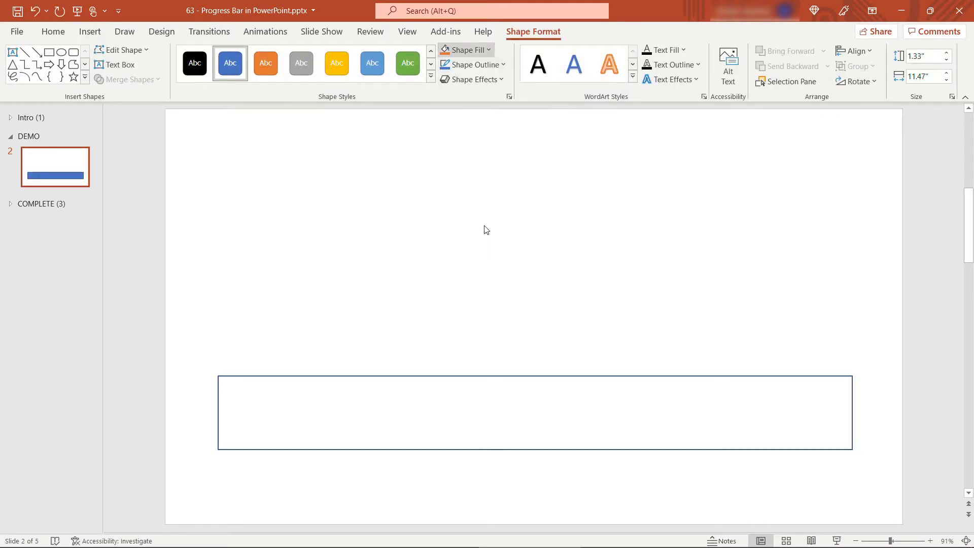
left_click(480, 65)
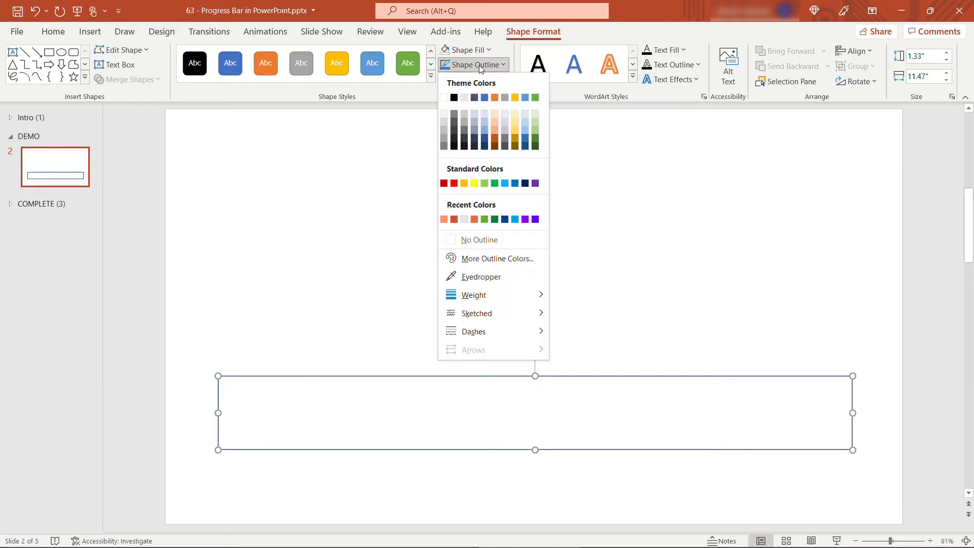
left_click(456, 100)
left_click(480, 65)
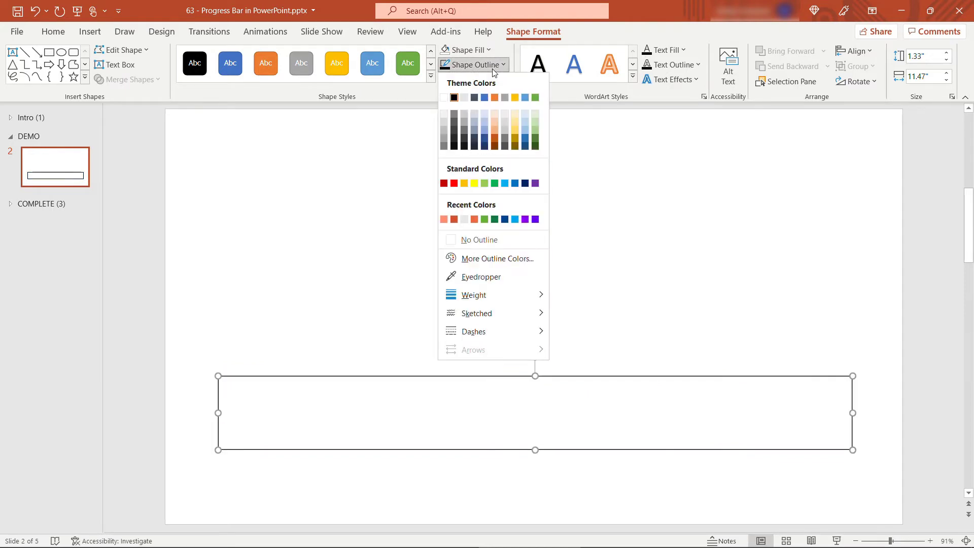
mouse_move(505, 294)
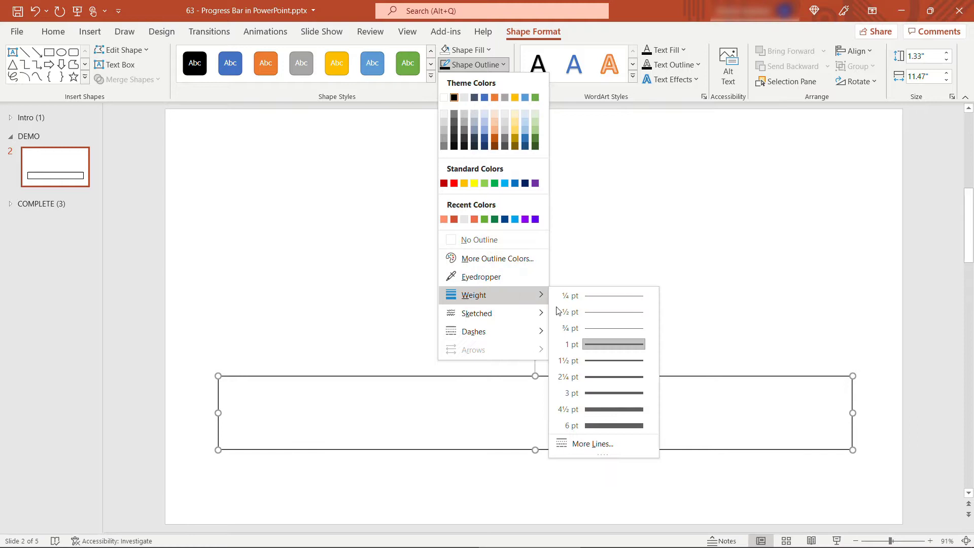
left_click(622, 408)
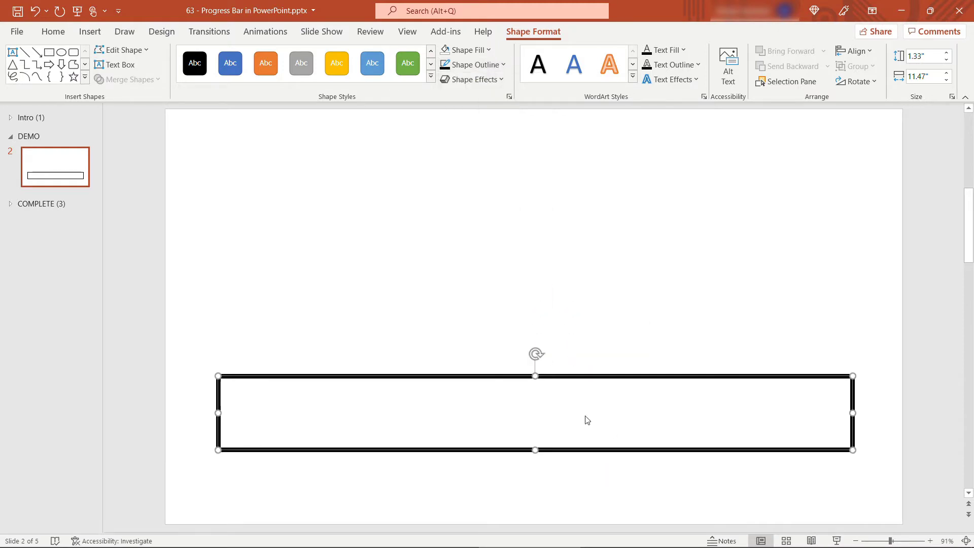
Duplicate the rectangle and make the copy light blue with no outline.
key("ctrl+c")
key("ctrl+v")
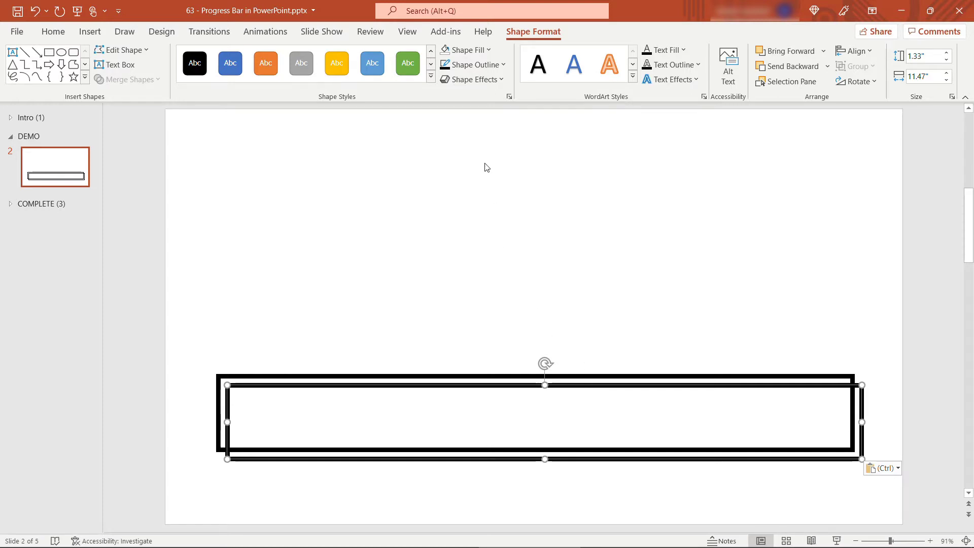
left_click(479, 57)
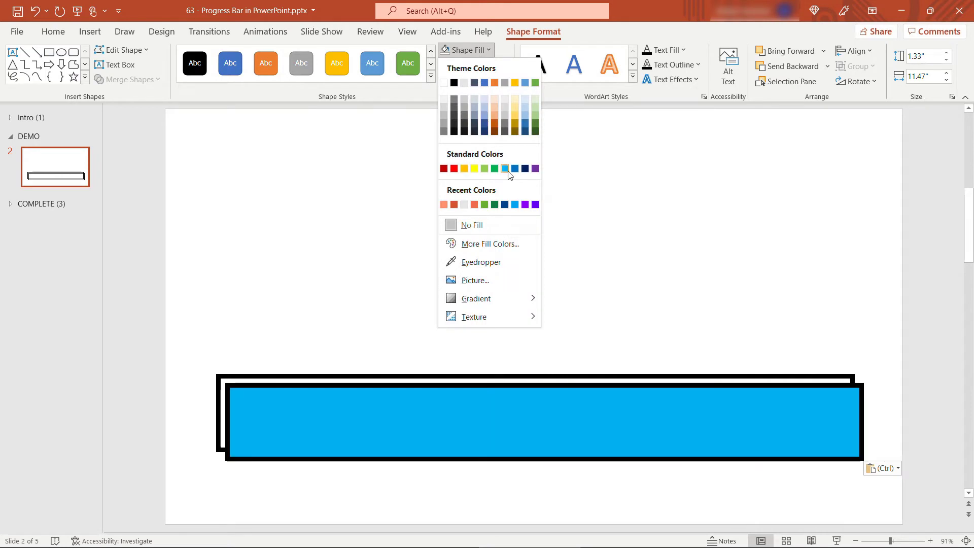
left_click(505, 169)
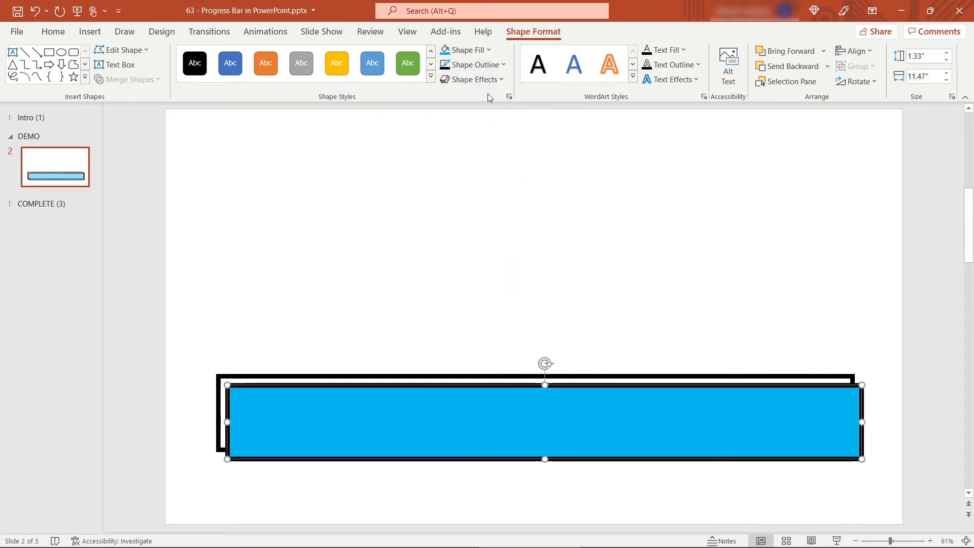
left_click(482, 65)
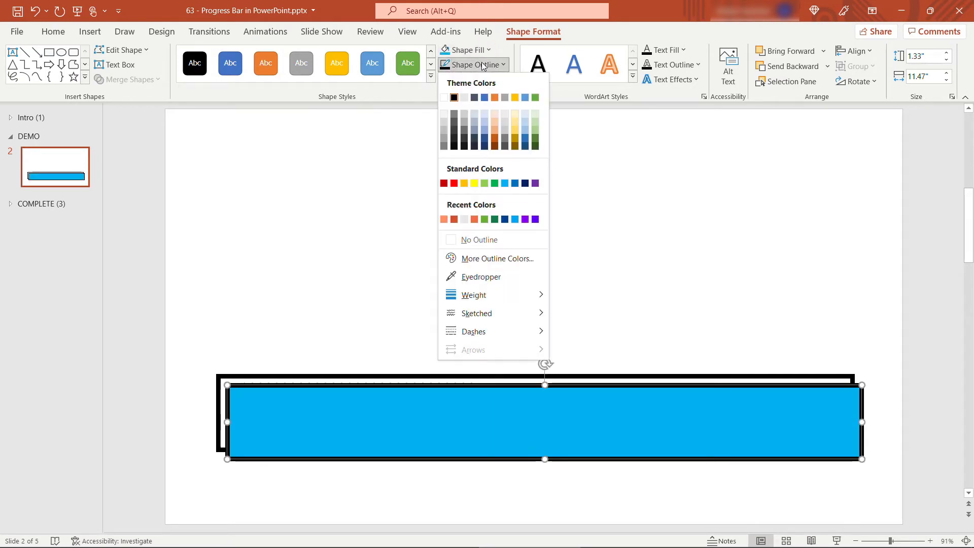
left_click(477, 241)
left_click_drag(458, 400, 438, 409)
Bring the black outline rectangle to the front and fit the blue bar inside it.
left_click(428, 385)
right_click(425, 376)
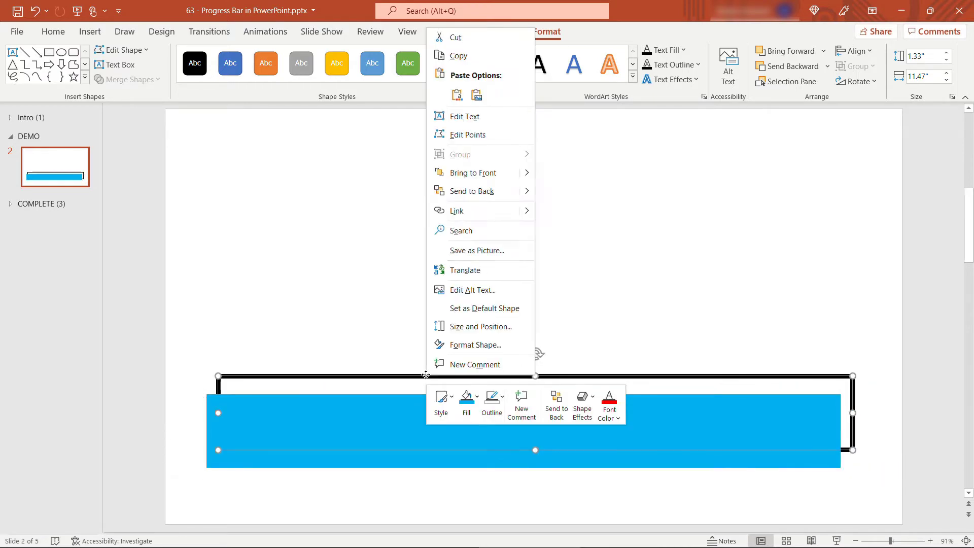
left_click(476, 175)
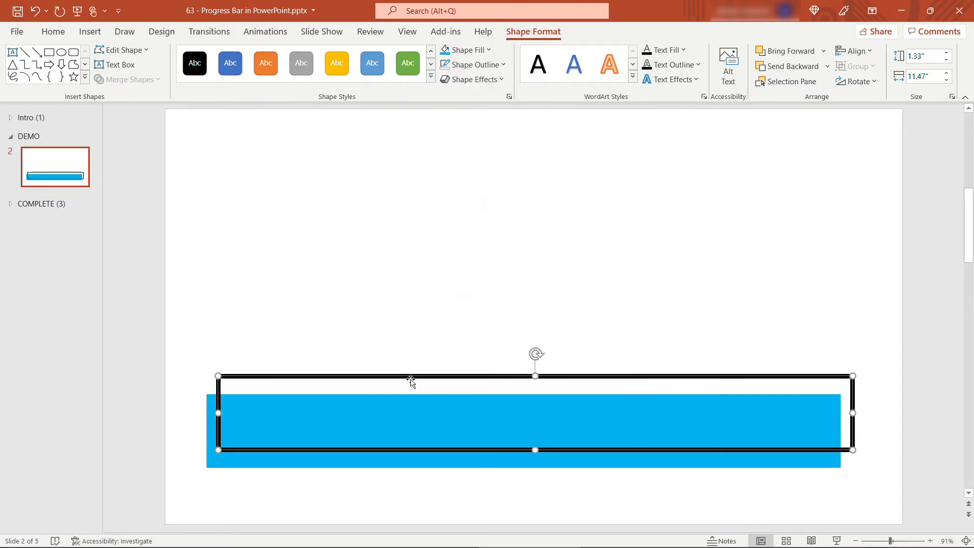
left_click(410, 426)
left_click_drag(410, 427, 424, 406)
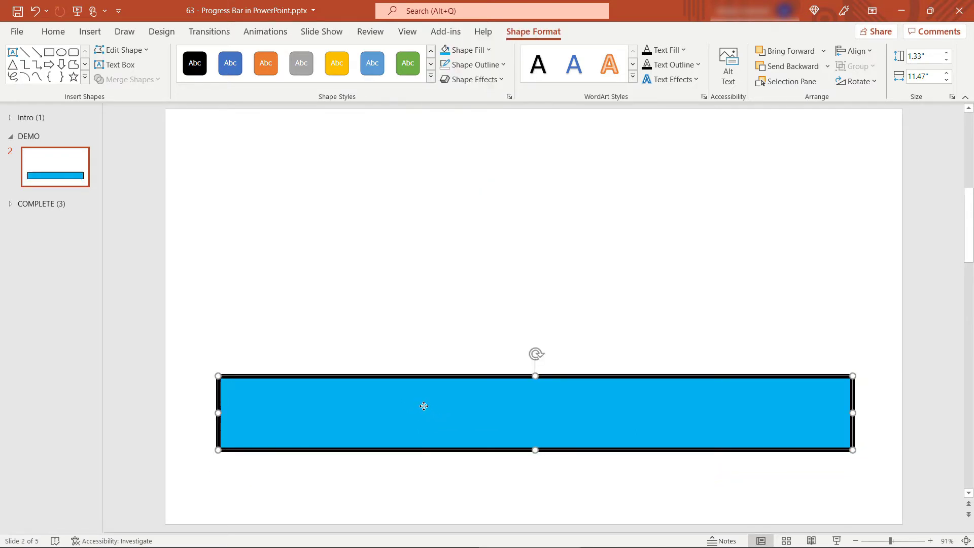
Add a text box above the bar reading 'PROGRESS'.
left_click(288, 277)
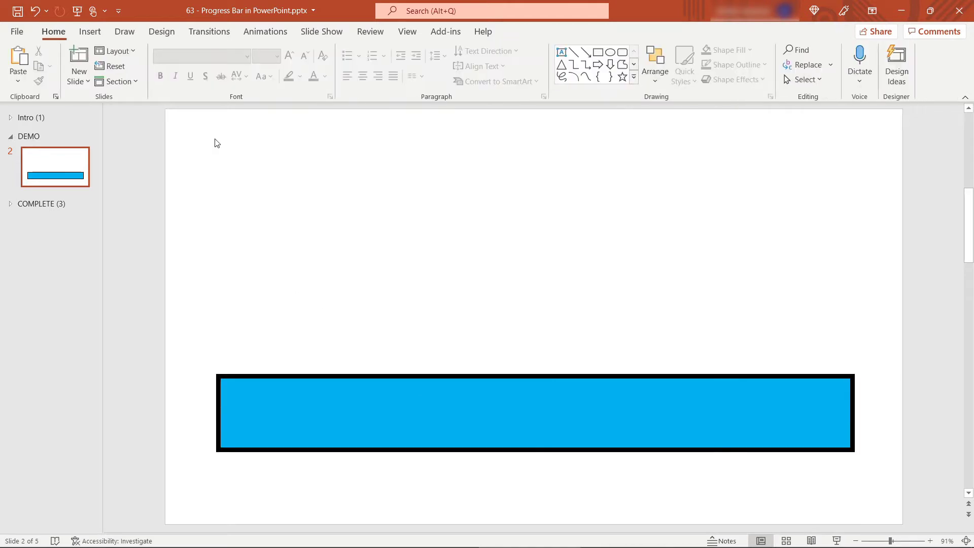
left_click(90, 31)
left_click(569, 74)
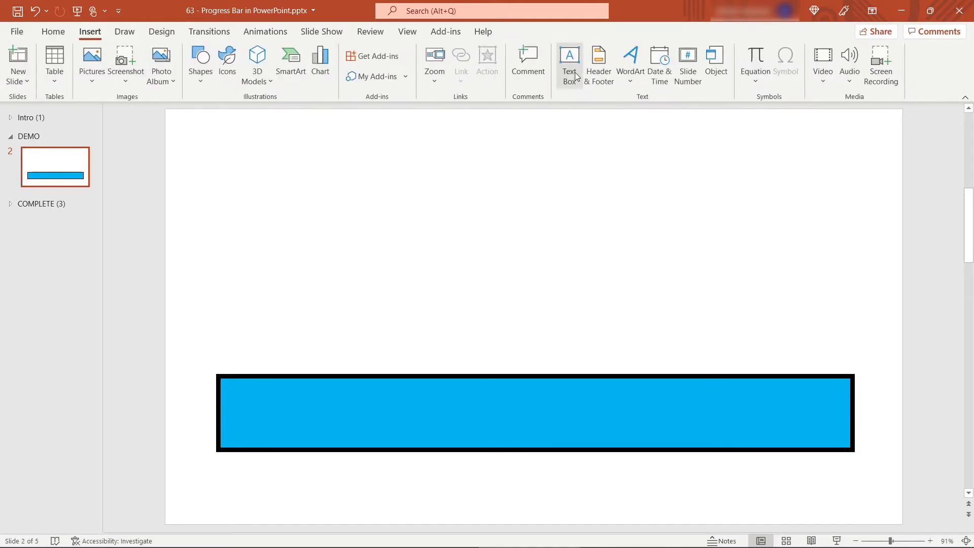
left_click_drag(226, 302, 440, 336)
type("PROGRESS")
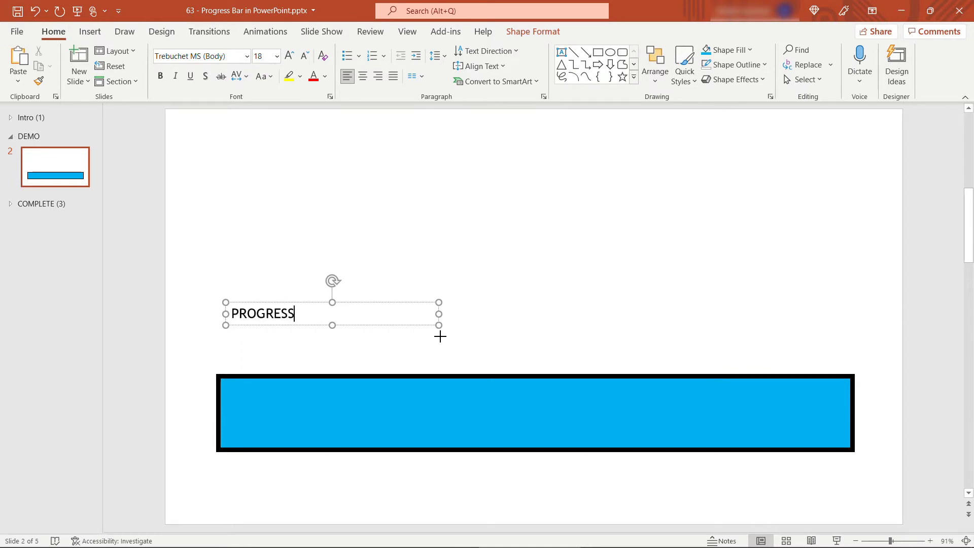
Set PROGRESS to 88 pt, widen its box and place it above the bar's left end.
key("ctrl+a")
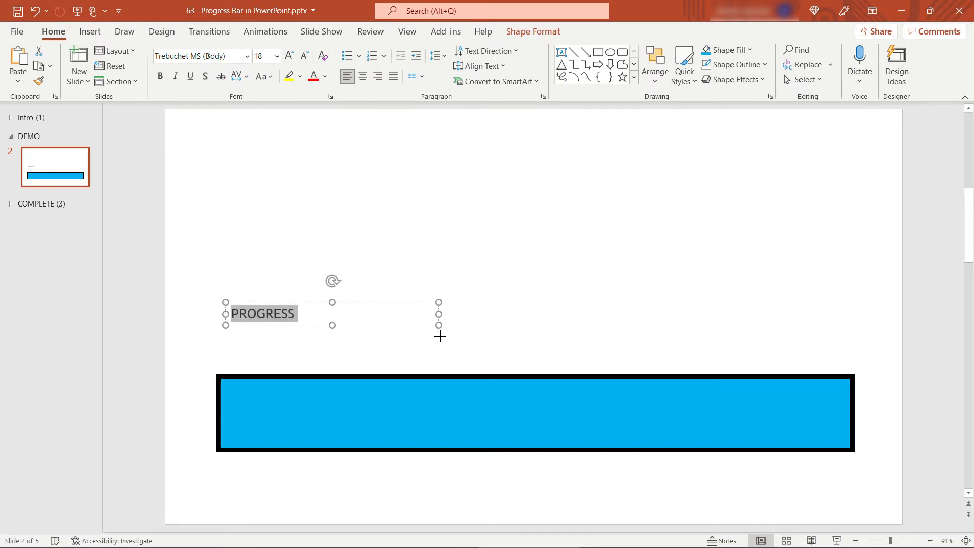
left_click(264, 59)
type("88")
key("Return")
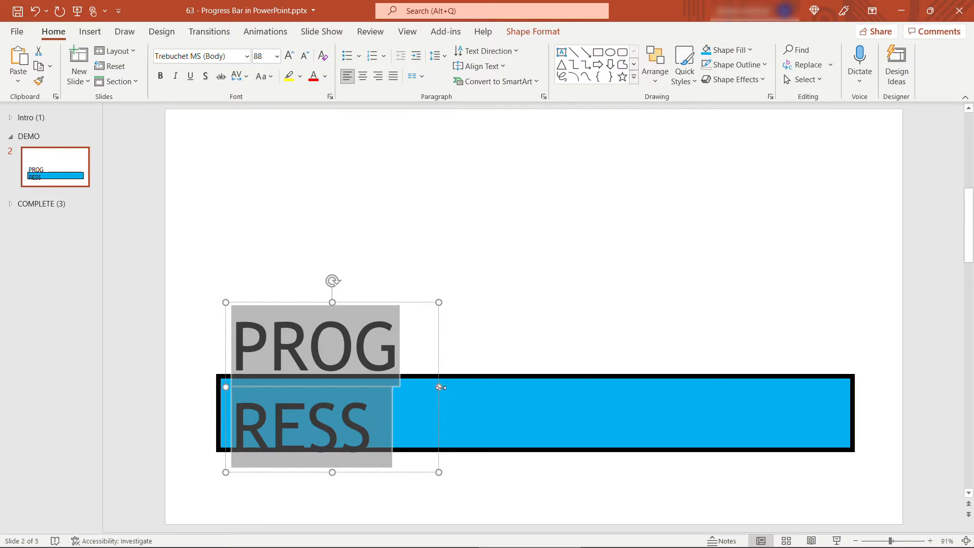
left_click_drag(441, 388, 684, 375)
left_click_drag(513, 303, 495, 284)
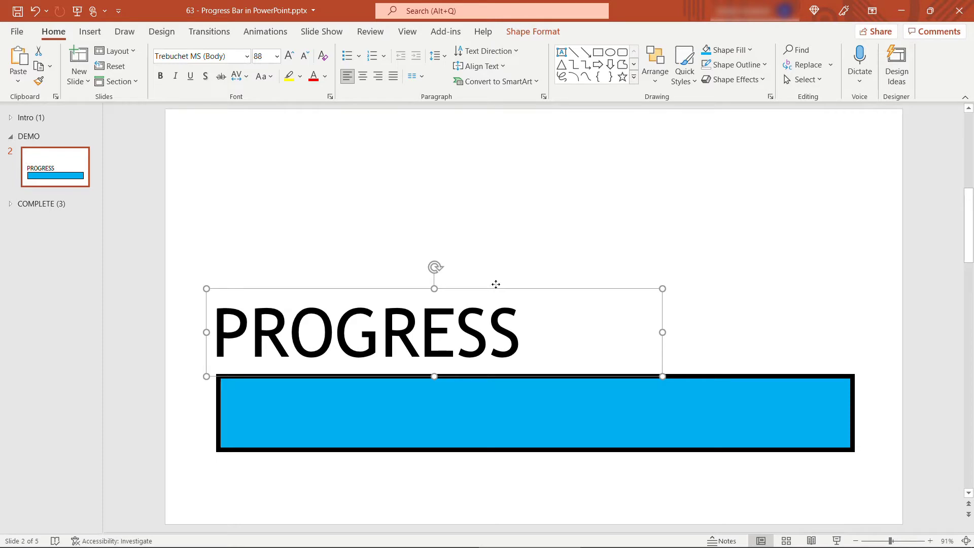
left_click(413, 416)
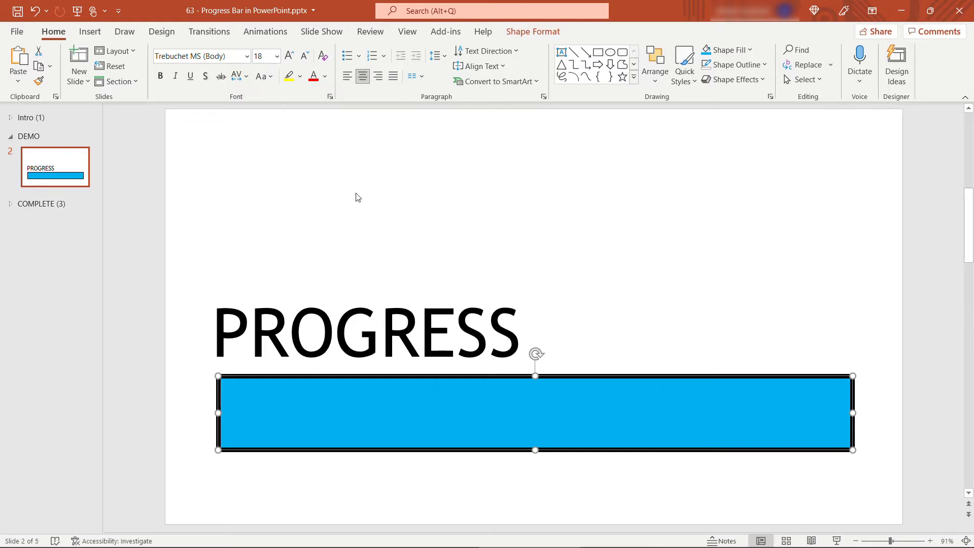
Give the blue bar a Wipe entrance from the left lasting 5 seconds.
left_click(277, 36)
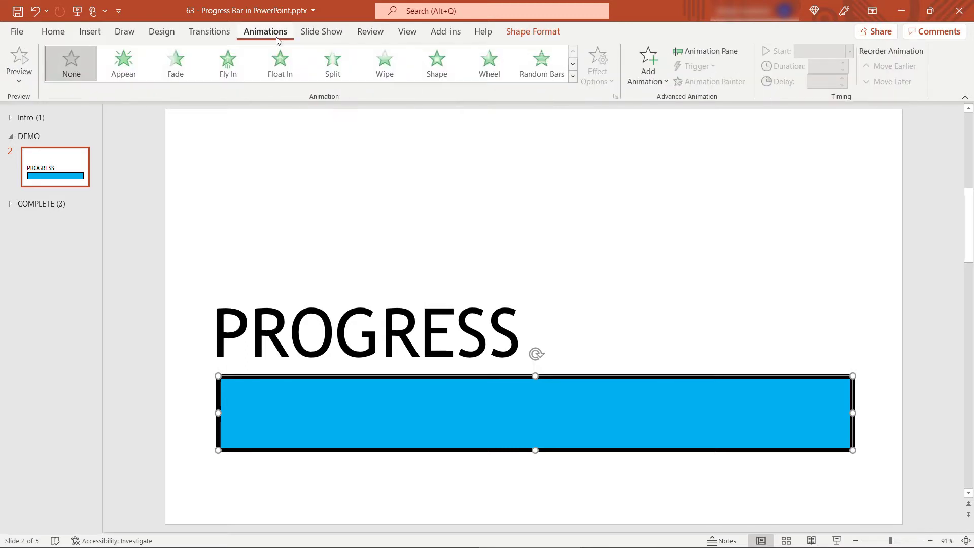
left_click(389, 74)
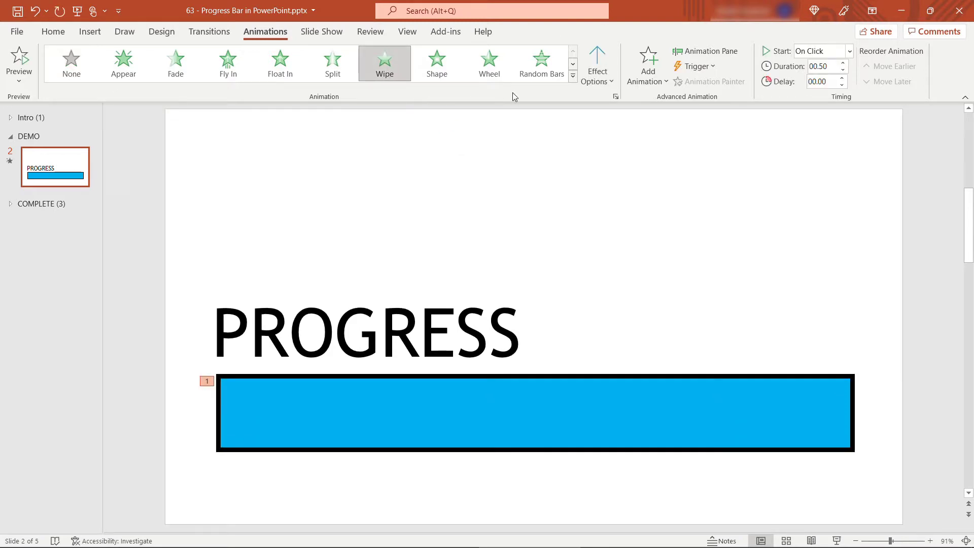
left_click(593, 85)
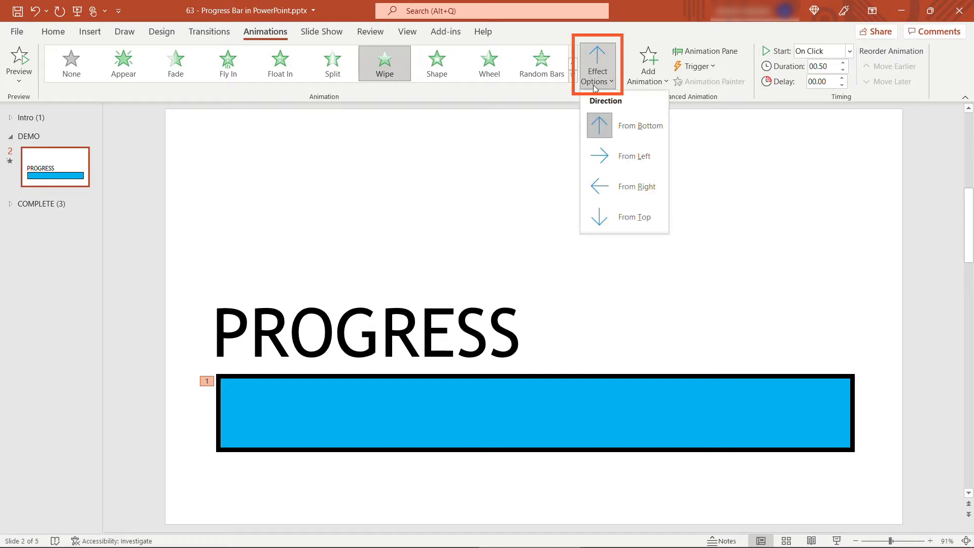
left_click(629, 157)
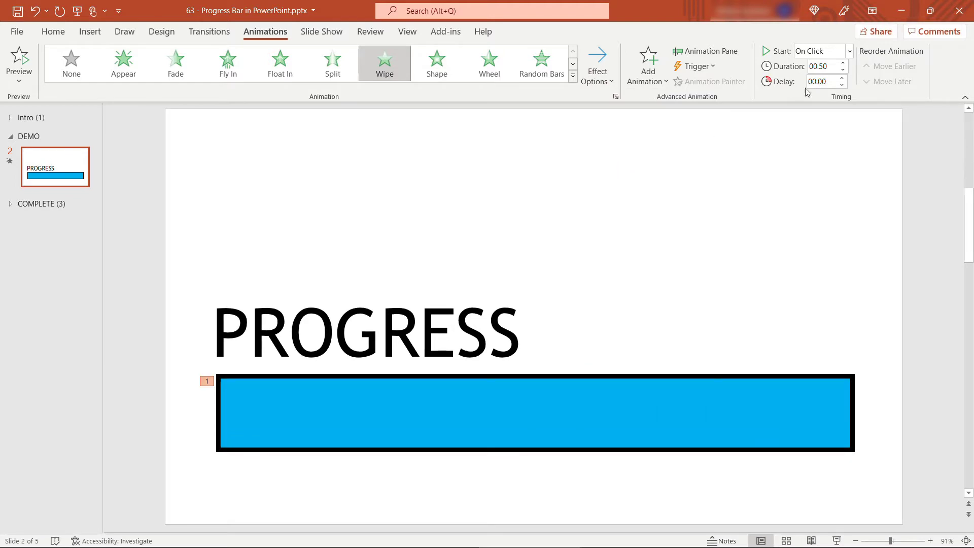
left_click(827, 68)
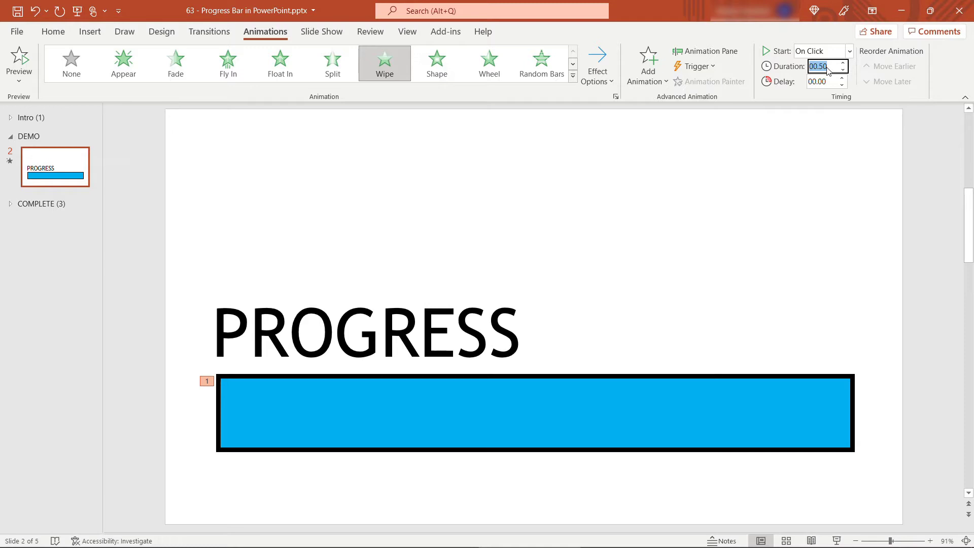
type("5")
key("Return")
Insert a new slide after the PROGRESS slide and draw a wide rectangle across its lower half.
left_click(70, 198)
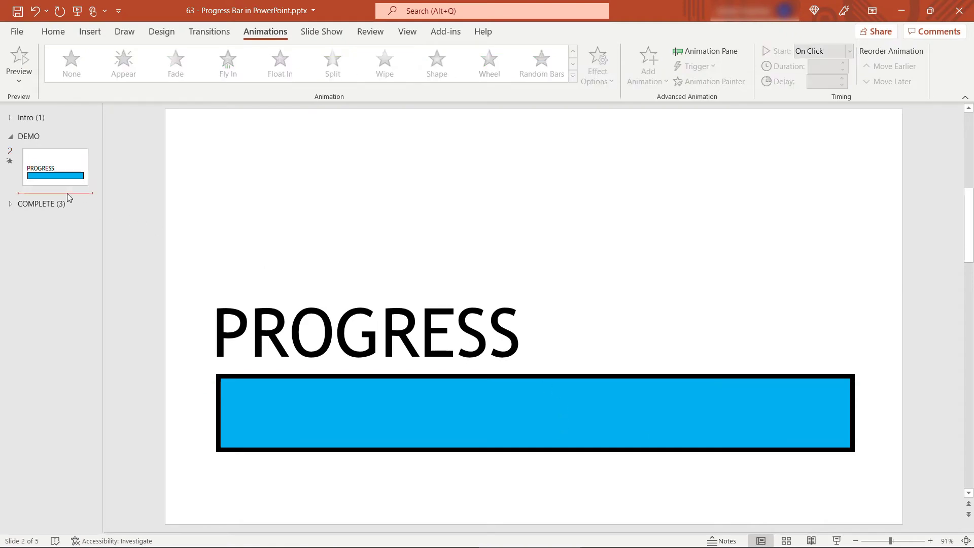
key("ctrl+m")
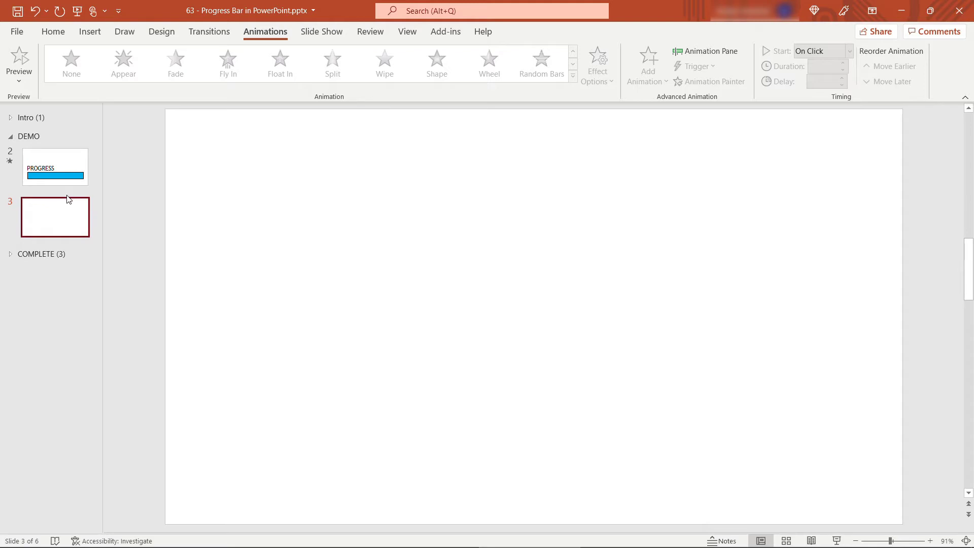
left_click(90, 33)
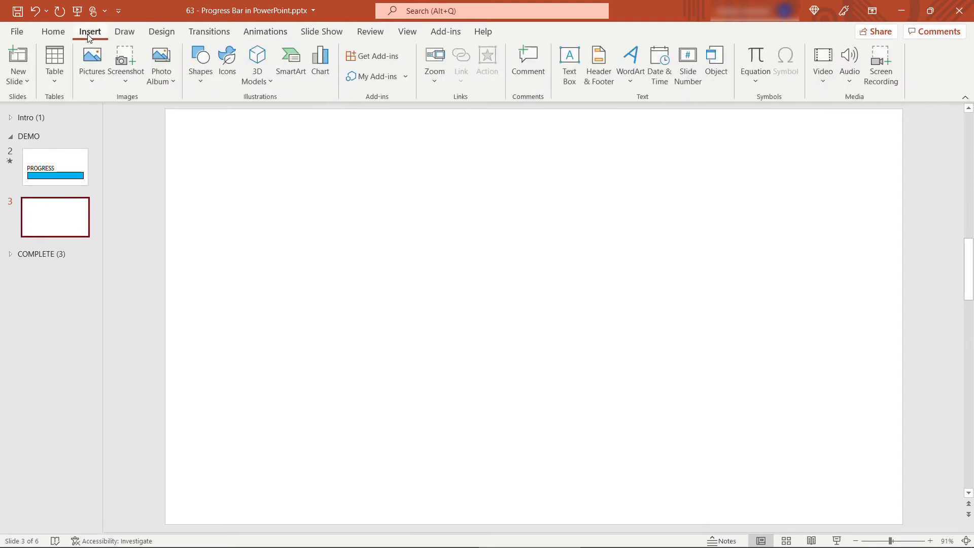
left_click(196, 86)
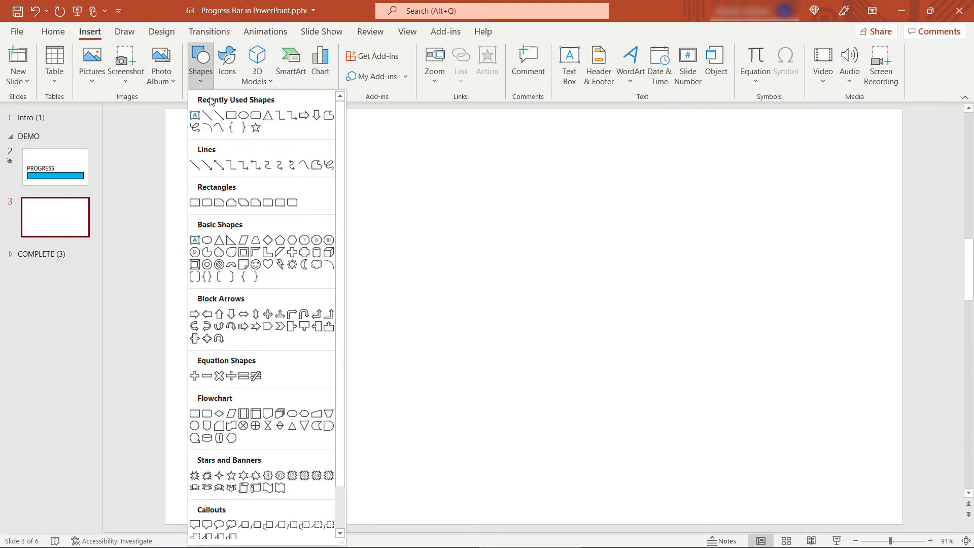
left_click(231, 115)
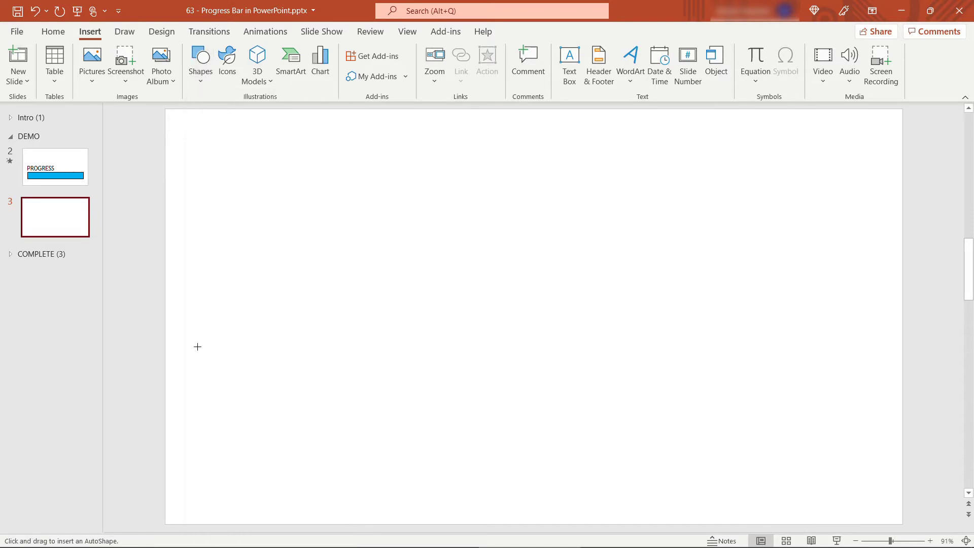
left_click_drag(165, 366, 810, 442)
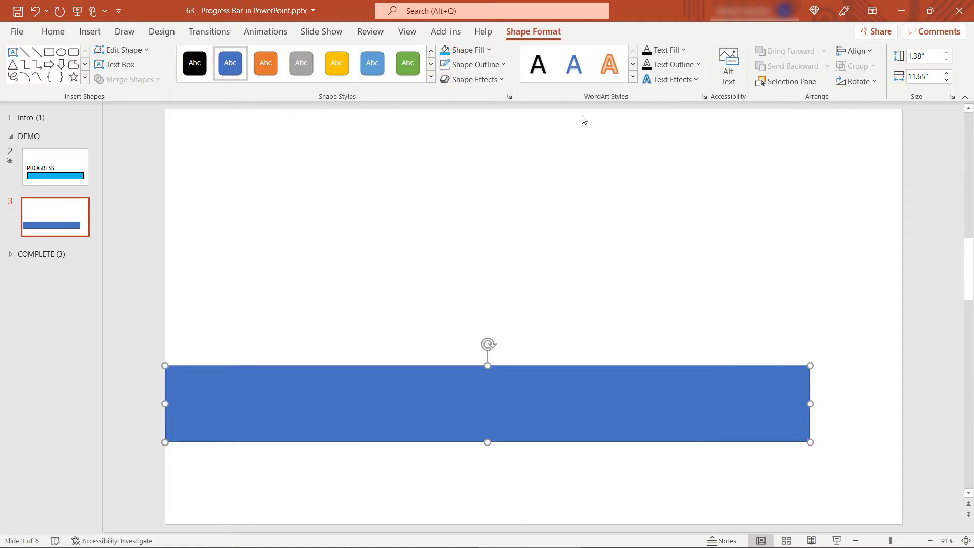
Fill the bar light green and remove its outline.
left_click(490, 50)
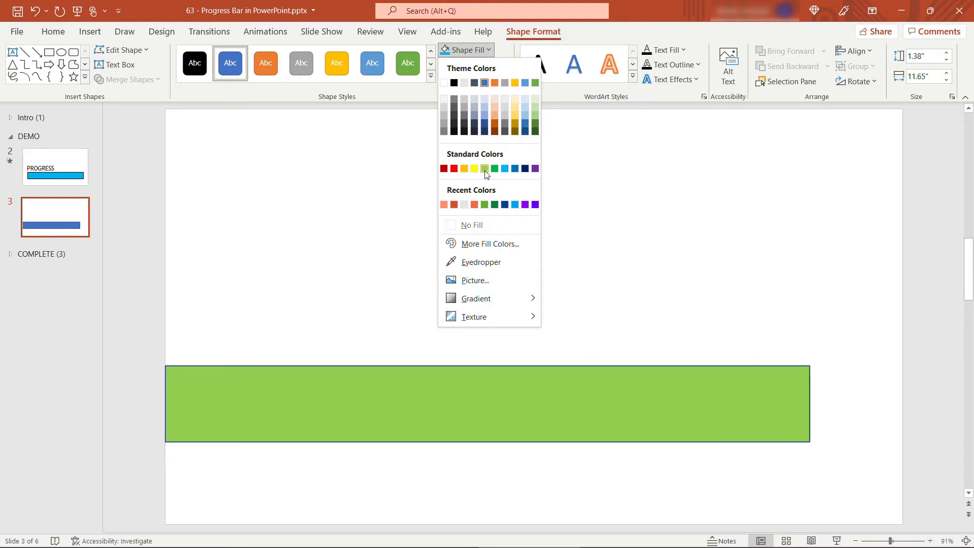
left_click(484, 169)
left_click(502, 65)
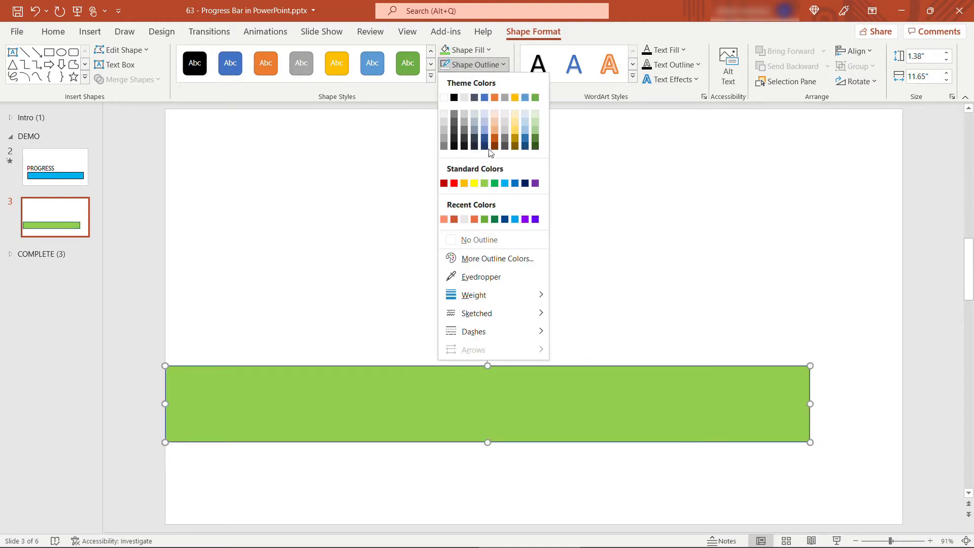
left_click(480, 240)
left_click(472, 281)
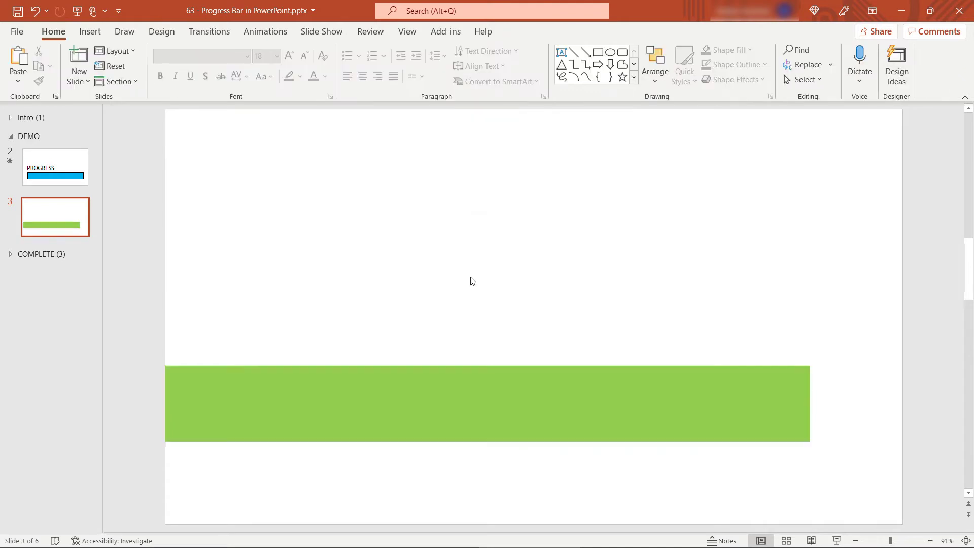
Draw a short vertical line just above the green bar's right end.
left_click(90, 31)
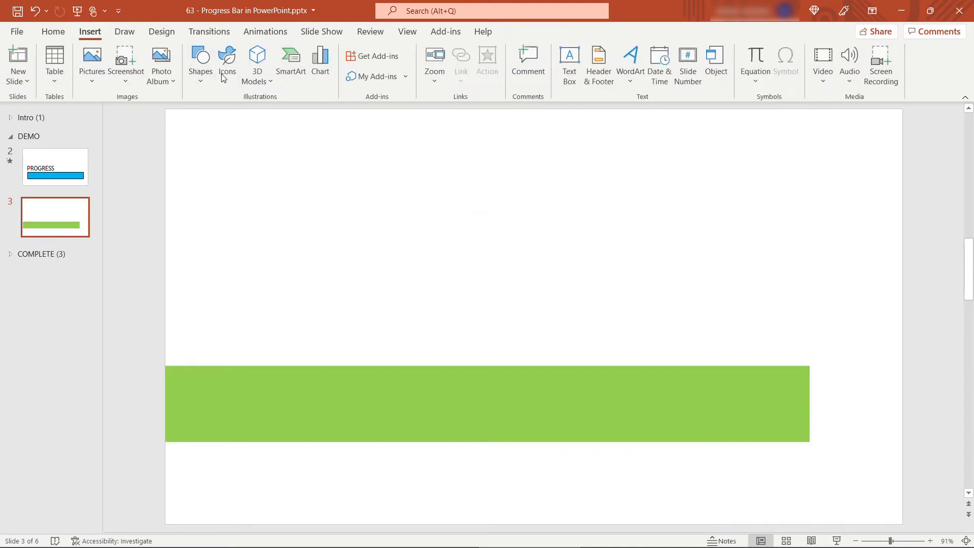
left_click(202, 81)
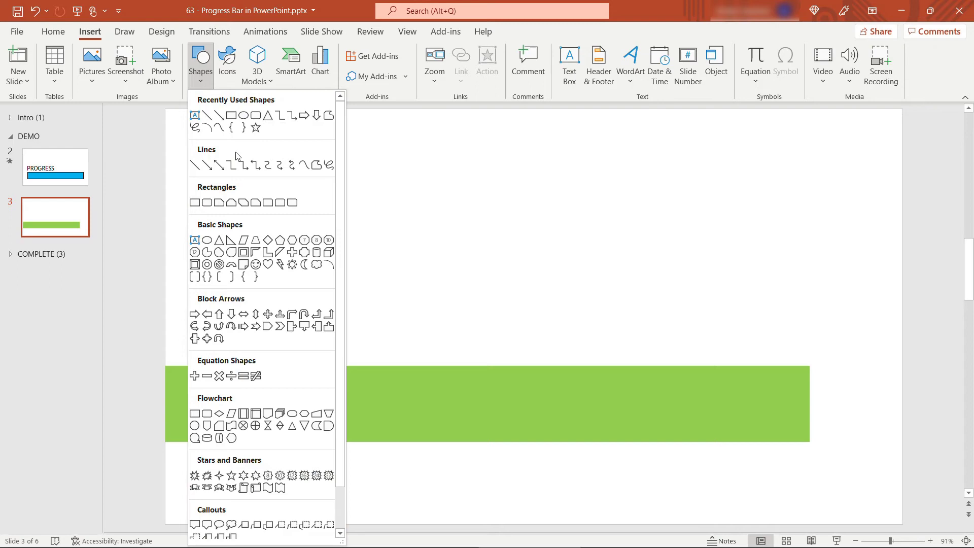
left_click(207, 116)
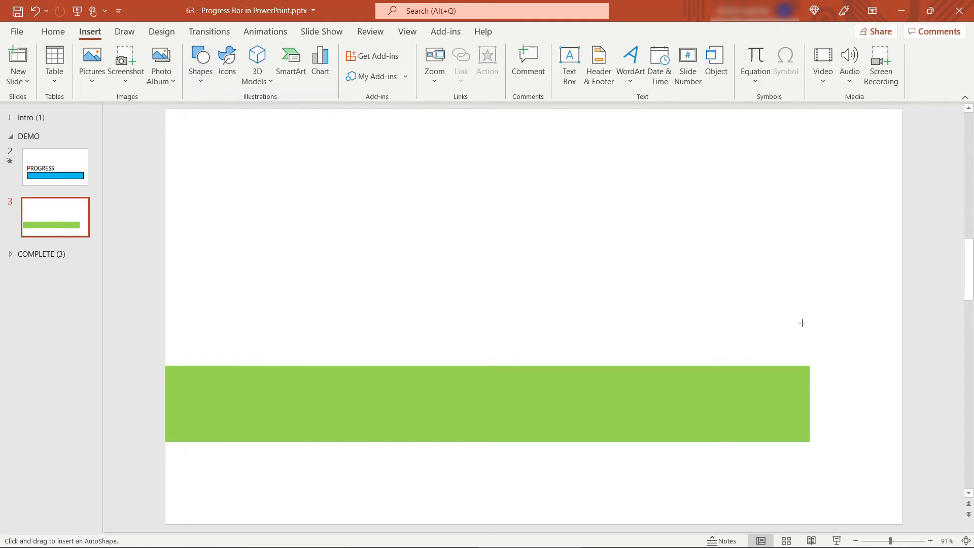
left_click_drag(802, 291, 810, 342)
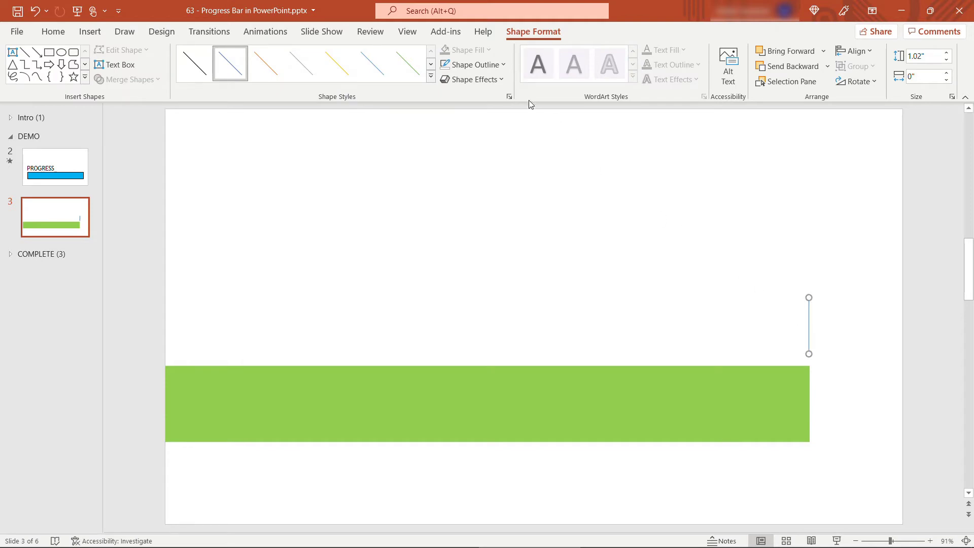
Make the line light green and thicken it to 4½ pt.
left_click(501, 65)
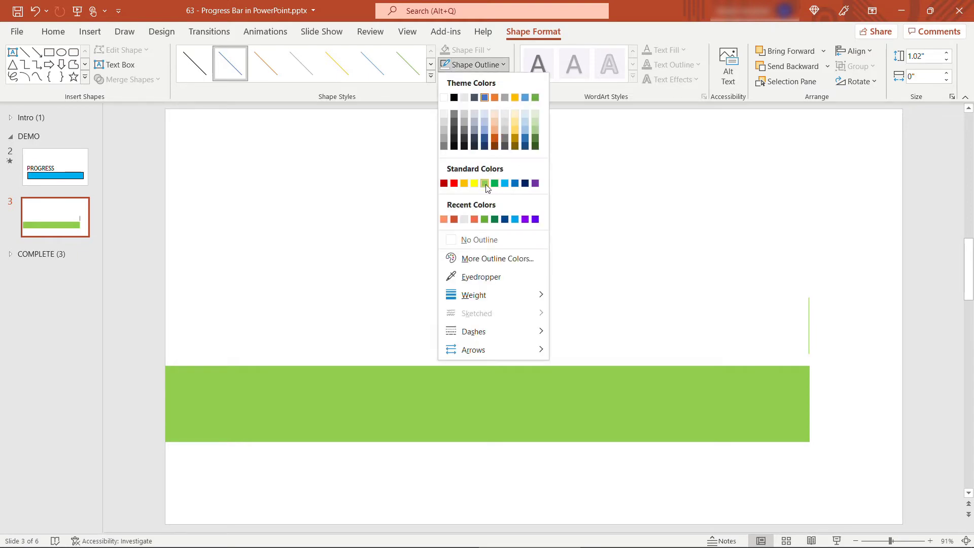
left_click(485, 184)
left_click(502, 65)
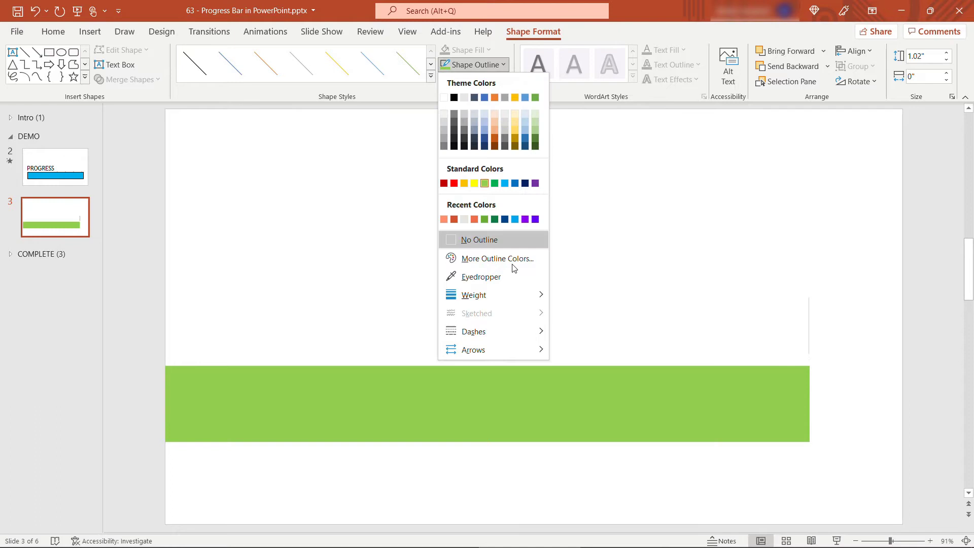
mouse_move(510, 297)
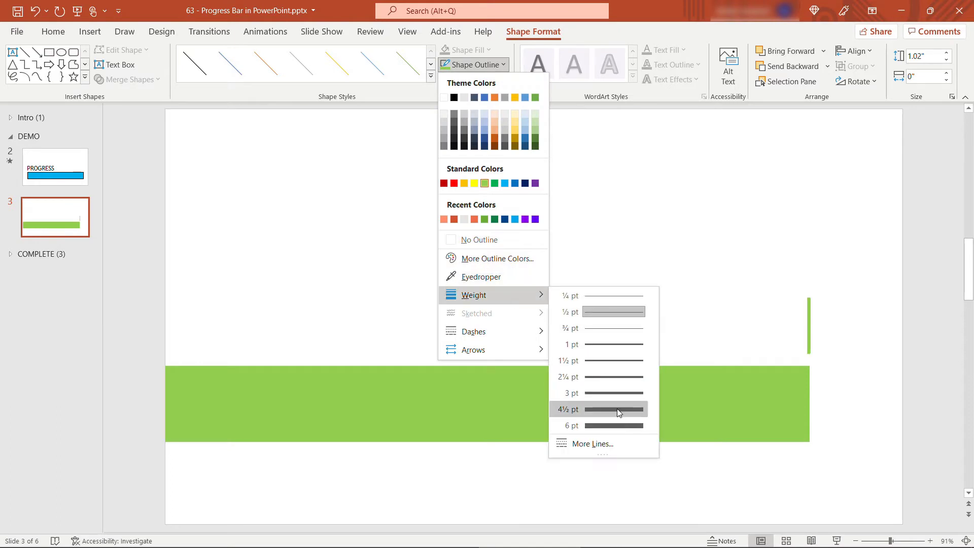
left_click(614, 393)
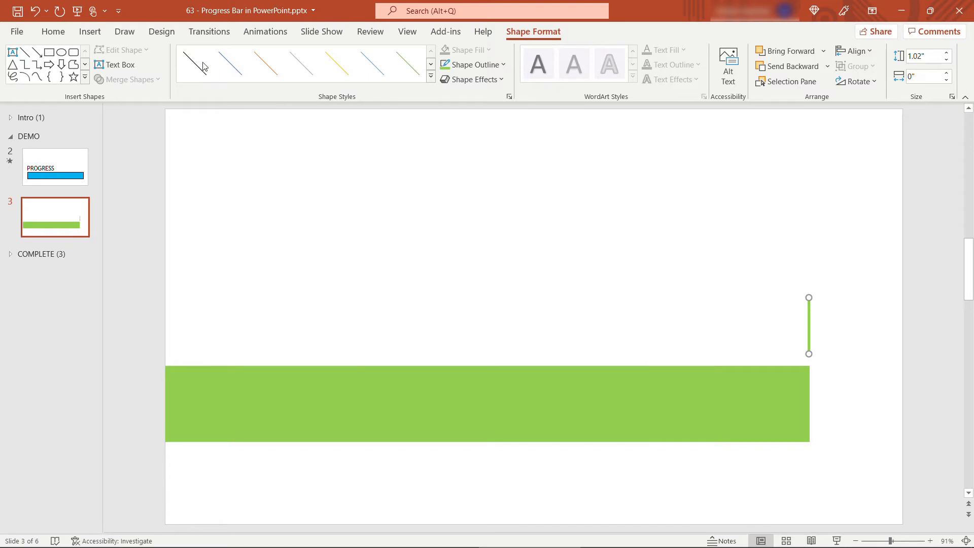
left_click(92, 32)
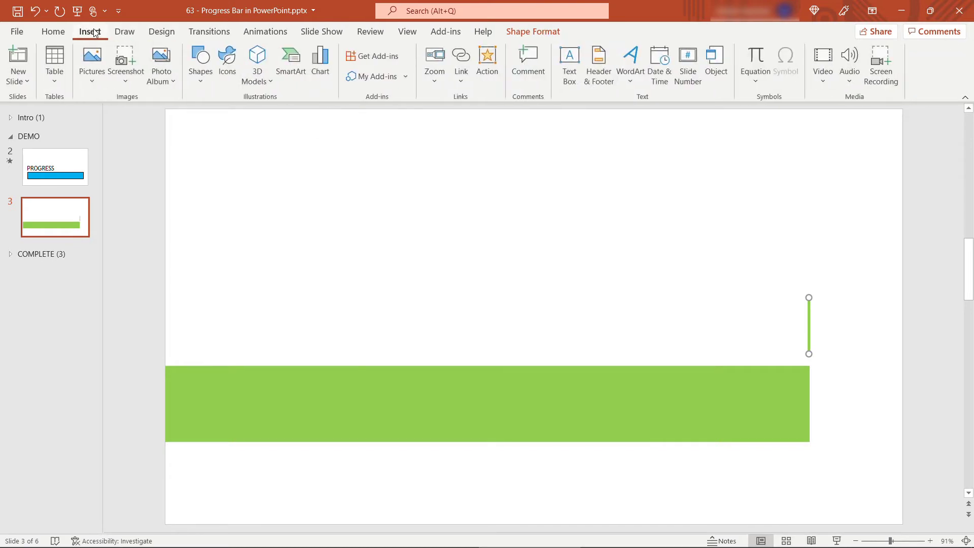
Add a right-aligned text box reading '1:00' over 'Afternoon session' left of the green line.
left_click(569, 71)
left_click_drag(643, 303, 763, 337)
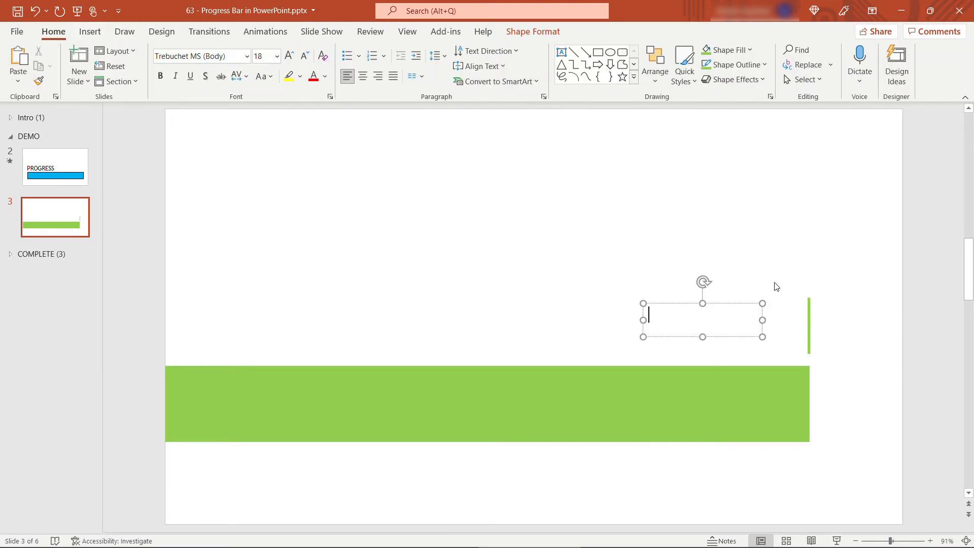
type("1:00")
key("Return")
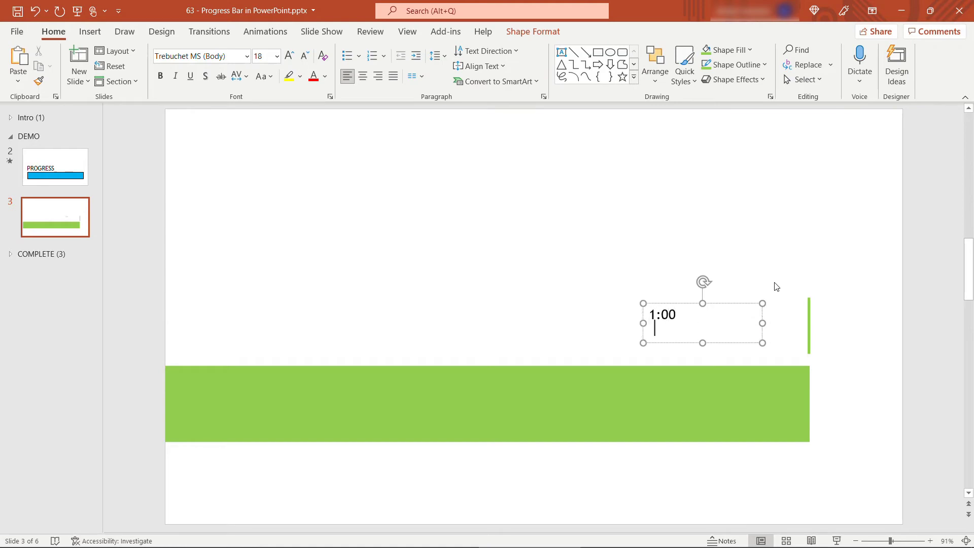
type("aFTERNOON session")
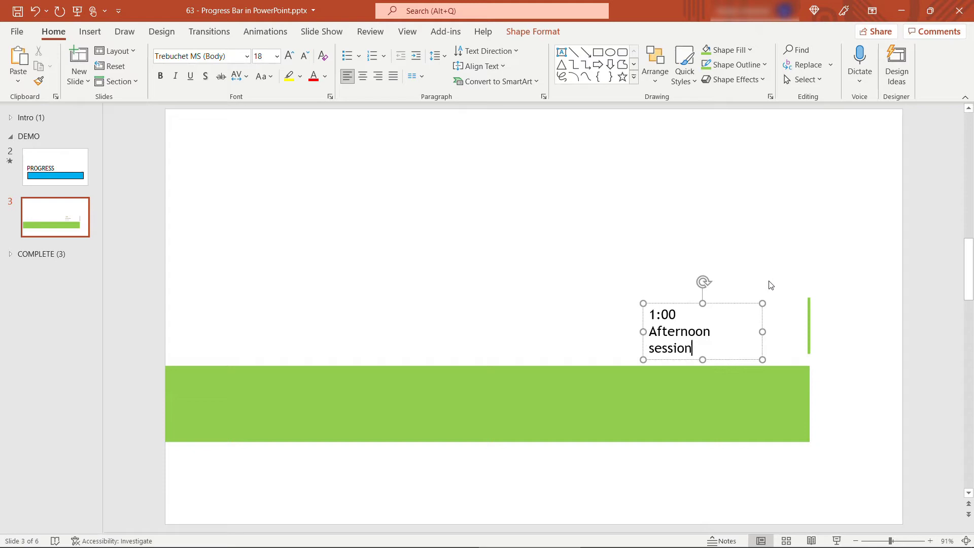
left_click_drag(763, 332, 793, 315)
left_click(378, 76)
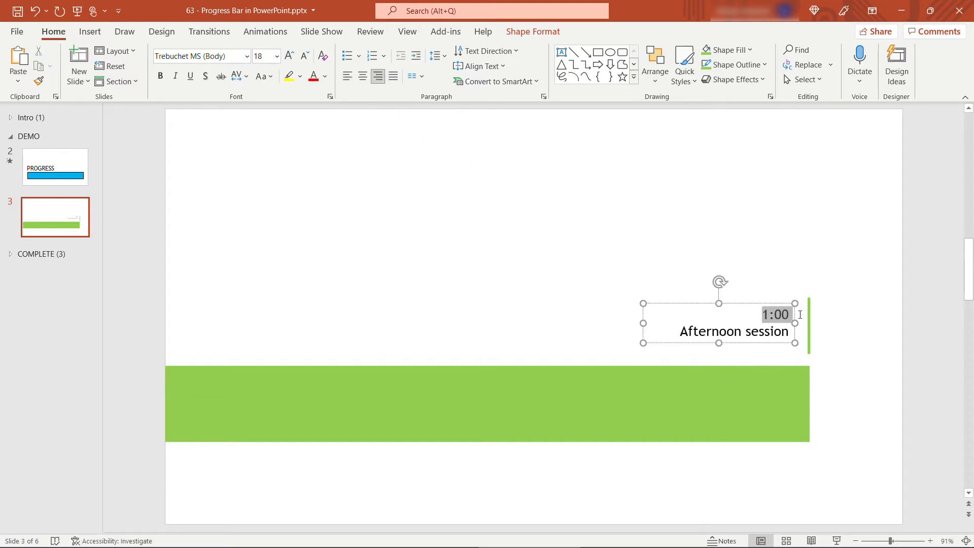
Enlarge 1:00 to 36 pt and nudge the label slightly up and right.
left_click(263, 57)
type("36")
key("Return")
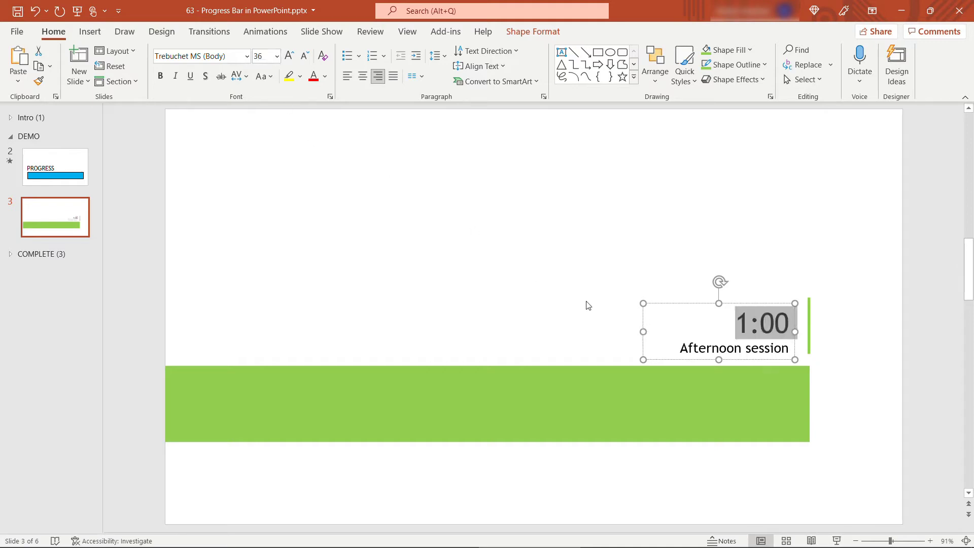
left_click_drag(639, 329, 648, 323)
left_click(851, 286)
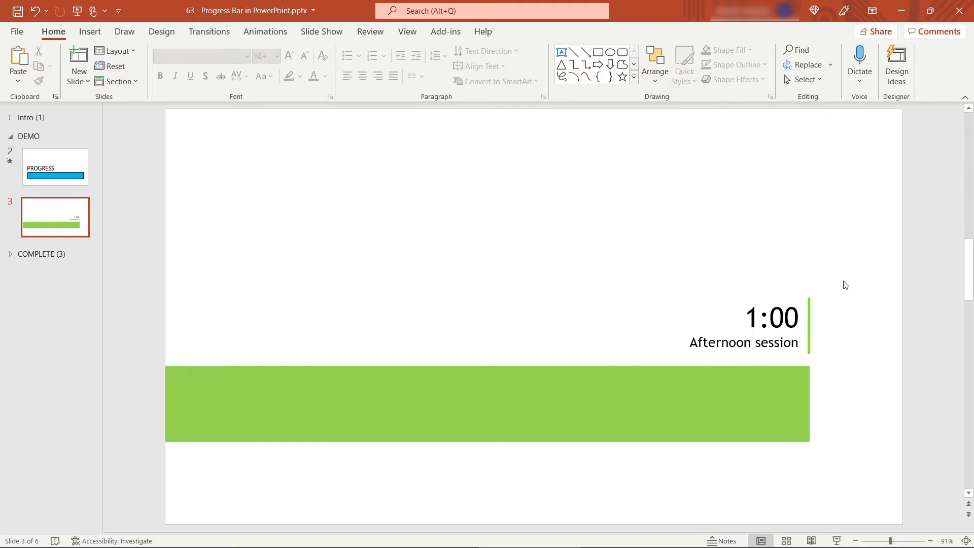
Apply a Wipe entrance from the left with a 5-second duration to the green bar.
left_click(672, 392)
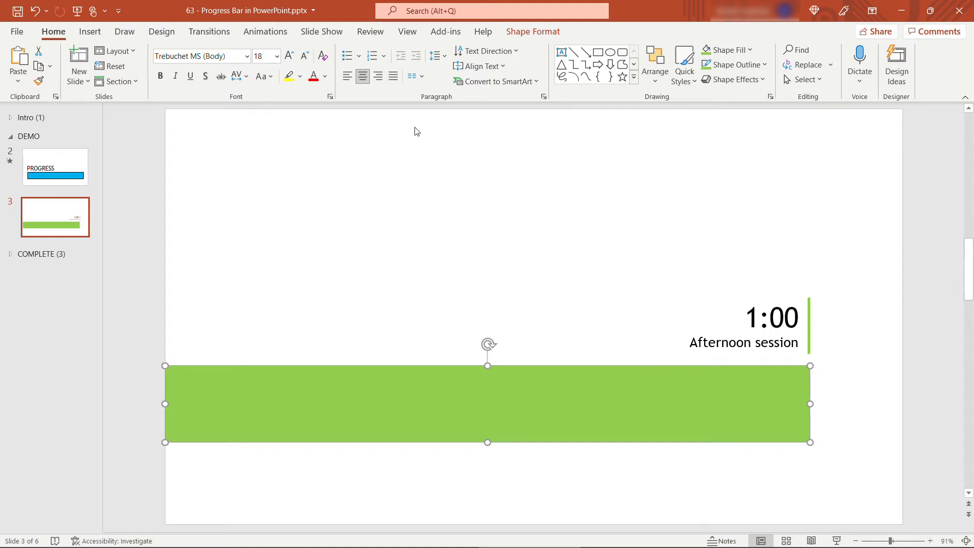
left_click(263, 35)
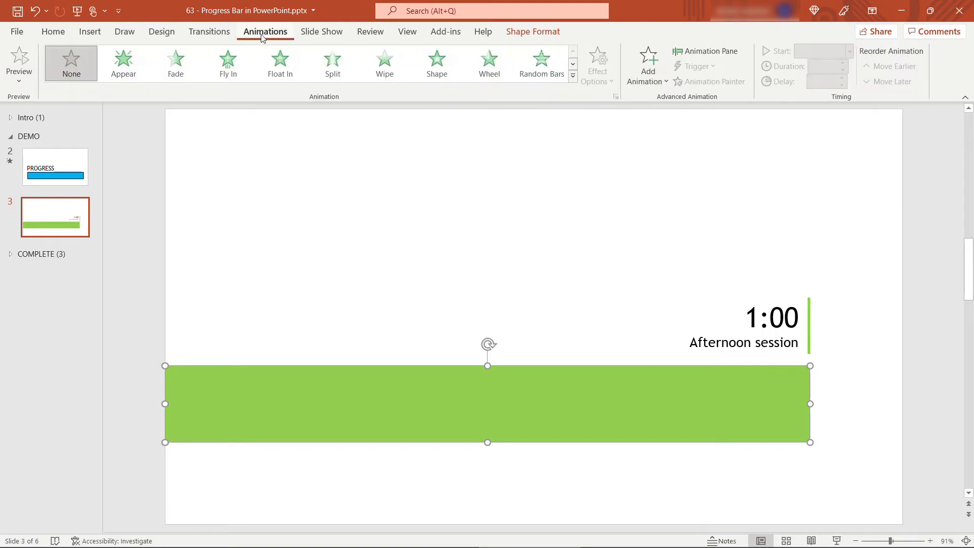
left_click(402, 77)
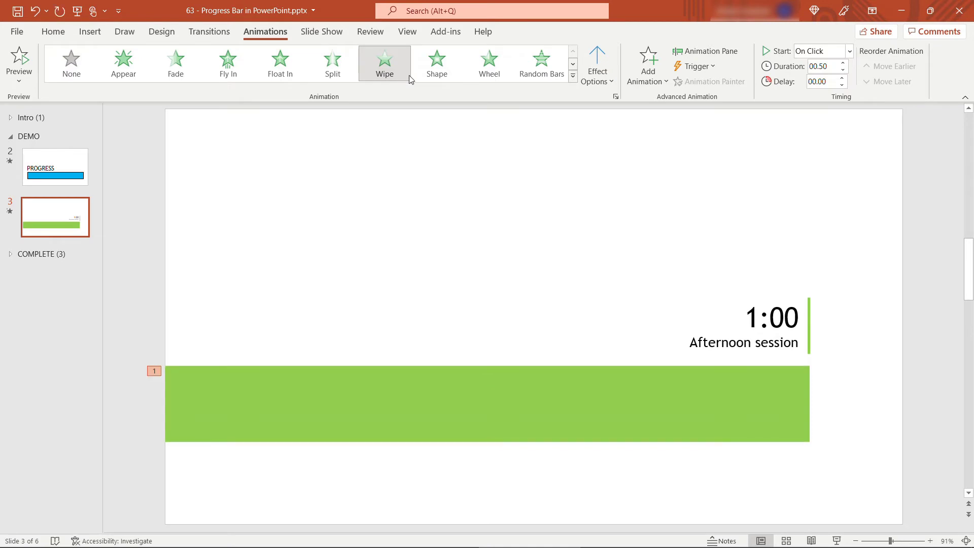
left_click(597, 80)
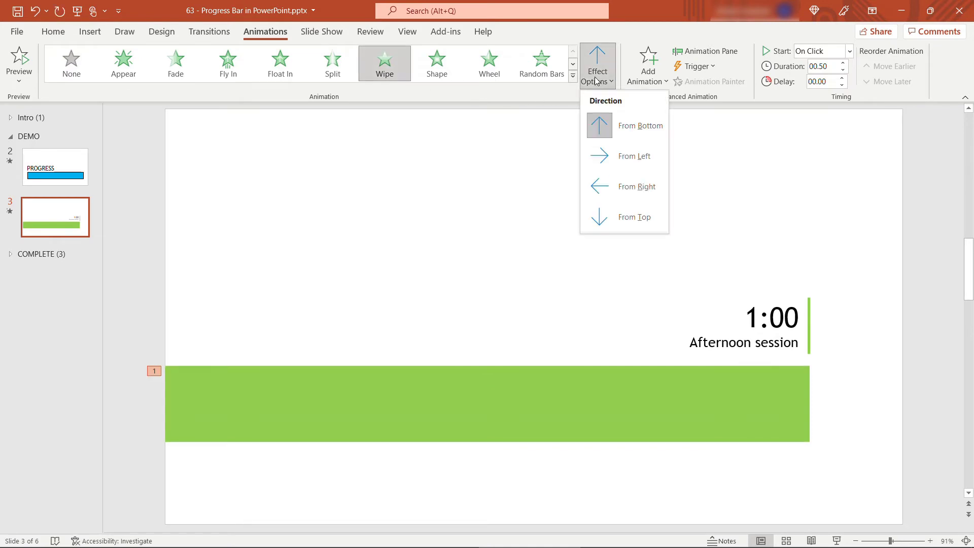
left_click(619, 160)
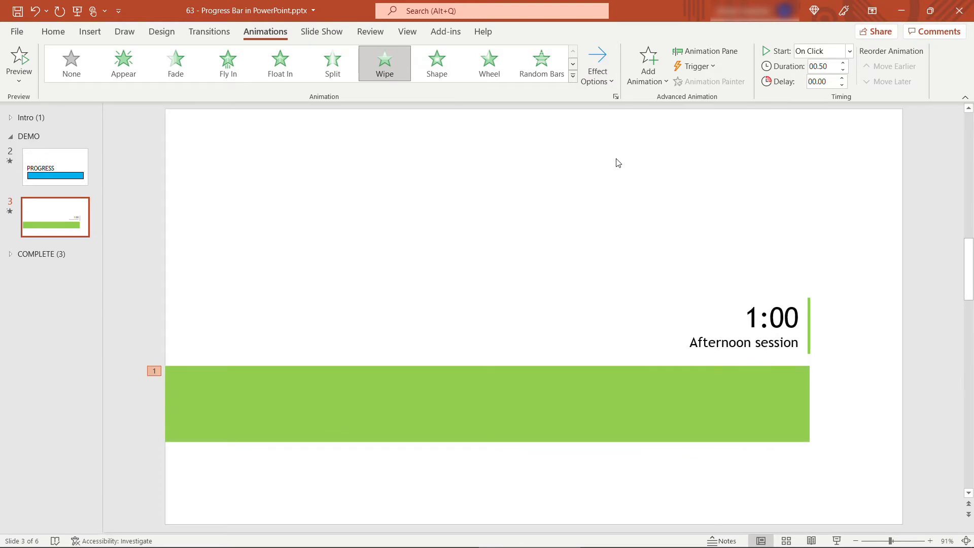
left_click(827, 69)
type("5")
key("Return")
Insert a new slide after slide 3 and draw a small rectangle at its left.
left_click(81, 247)
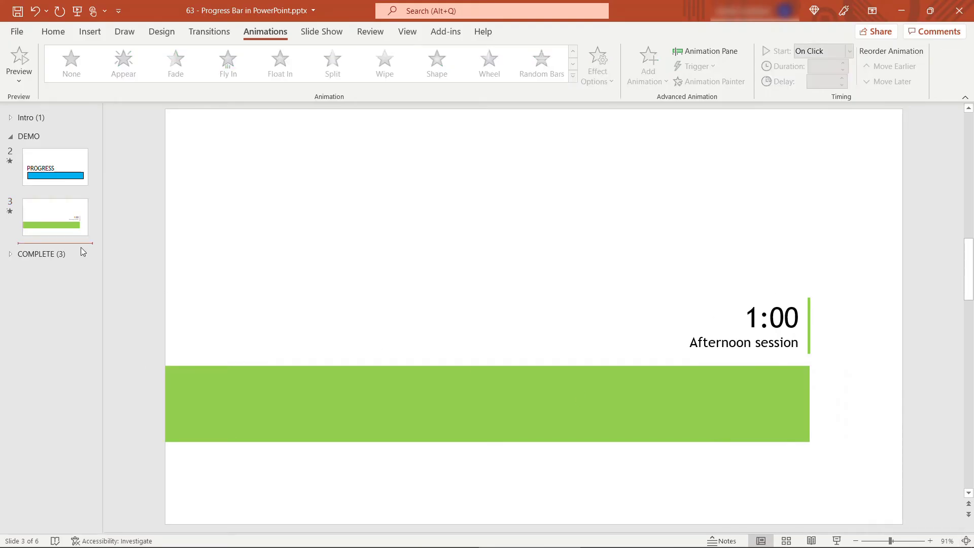
key("Return")
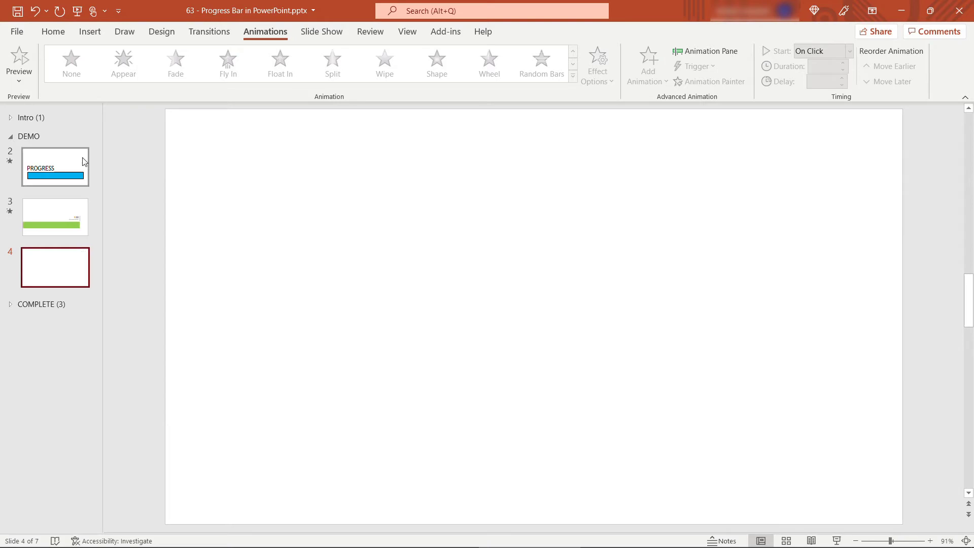
left_click(91, 33)
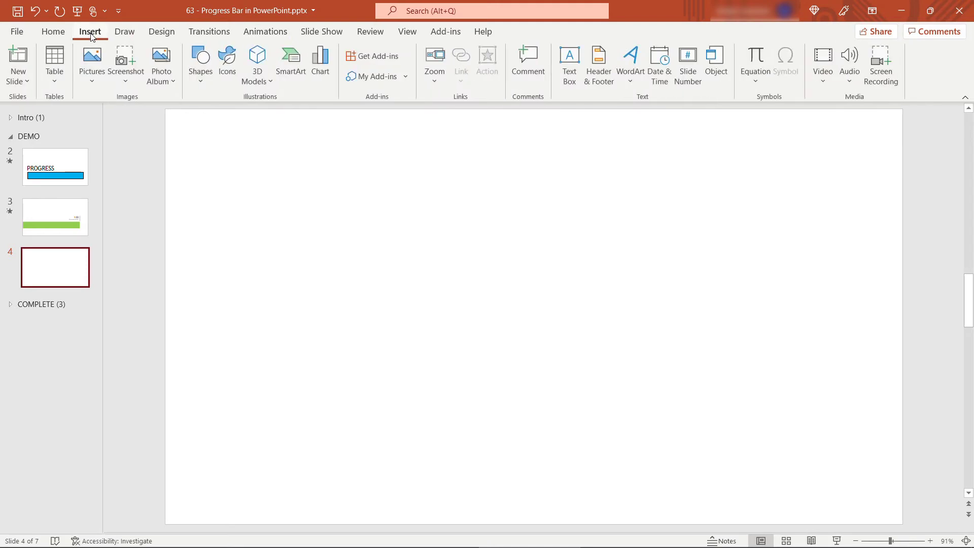
left_click(201, 76)
left_click(231, 116)
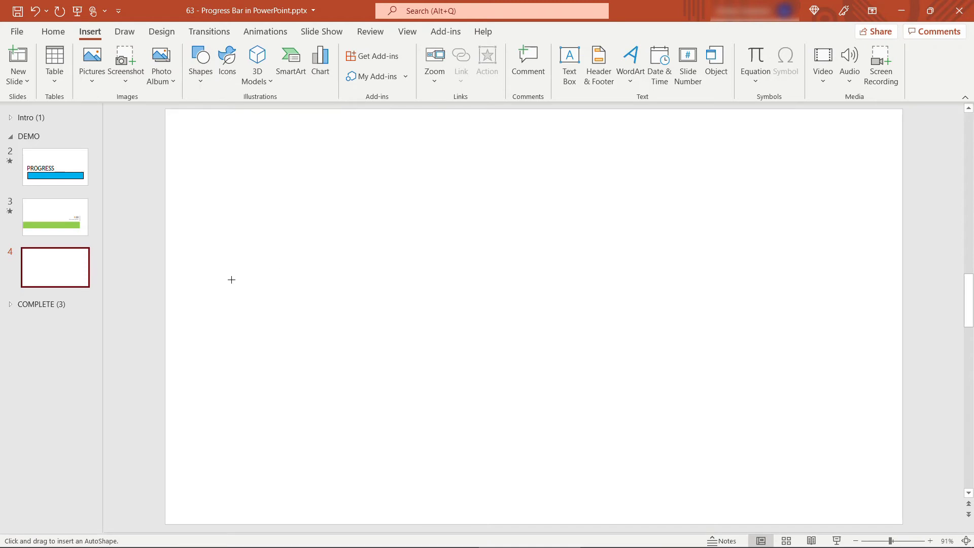
left_click_drag(231, 279, 285, 344)
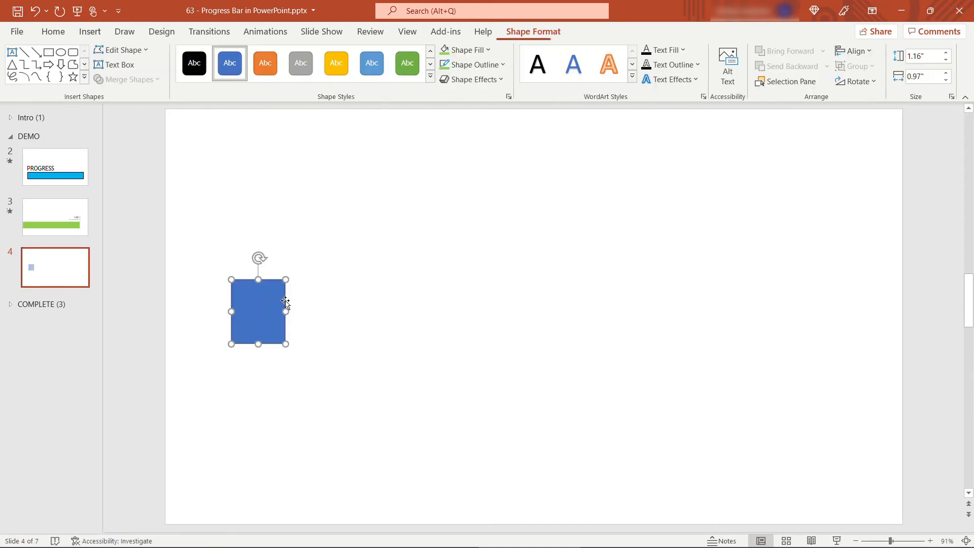
Fill the square light blue and remove its outline.
left_click(486, 50)
left_click(509, 169)
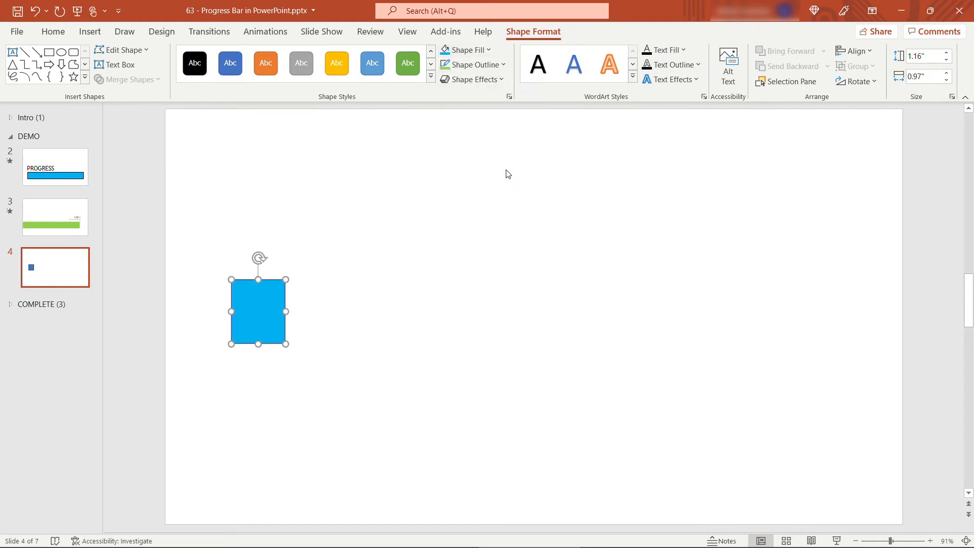
left_click(475, 64)
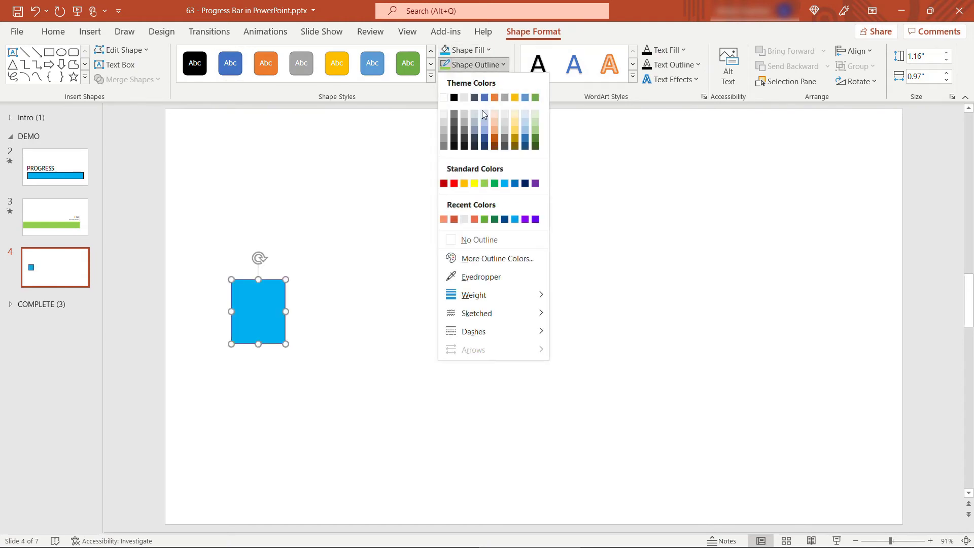
left_click(461, 235)
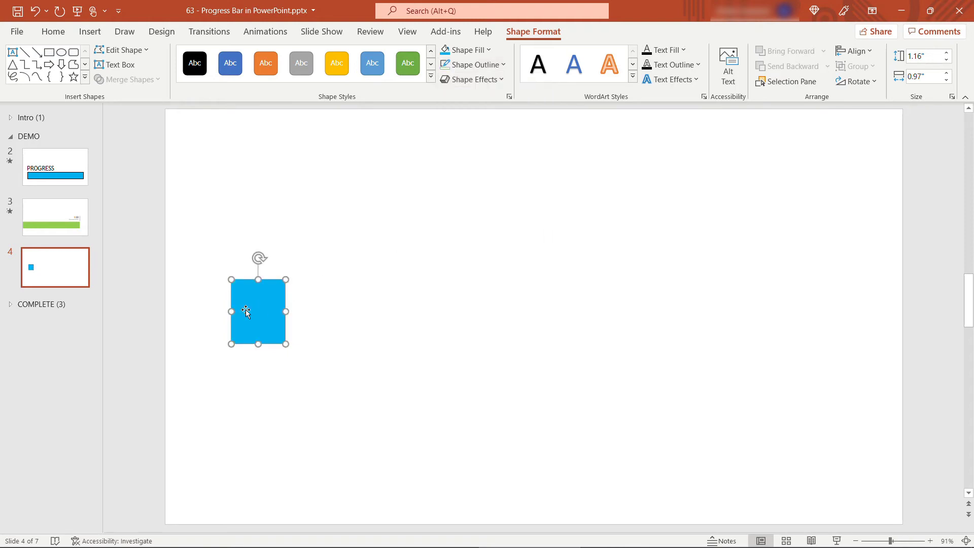
Duplicate the square into an evenly spaced row of eight.
left_click_drag(270, 323, 333, 315)
left_click_drag(392, 364, 221, 268)
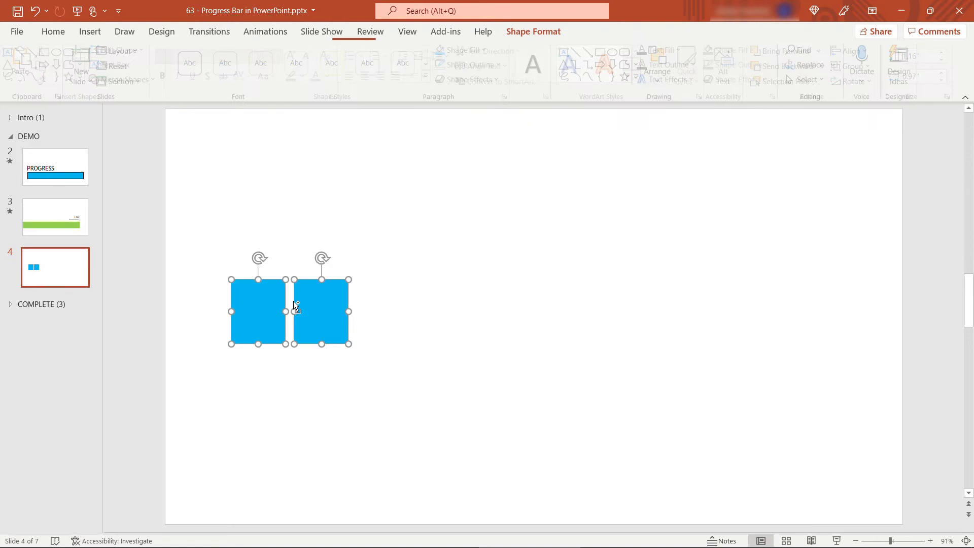
key("ctrl+d")
left_click_drag(366, 306, 481, 297)
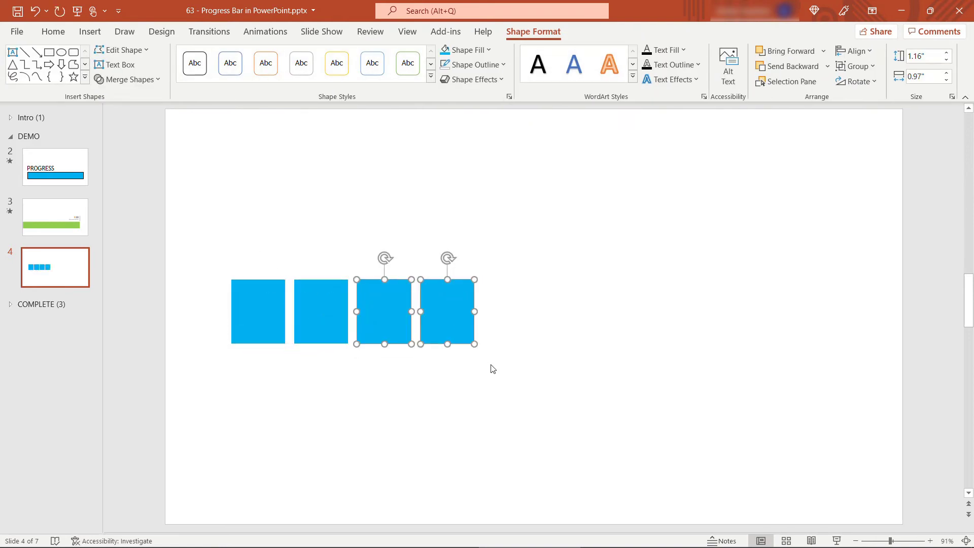
left_click_drag(491, 366, 258, 281)
key("ctrl+d")
left_click_drag(398, 318, 641, 309)
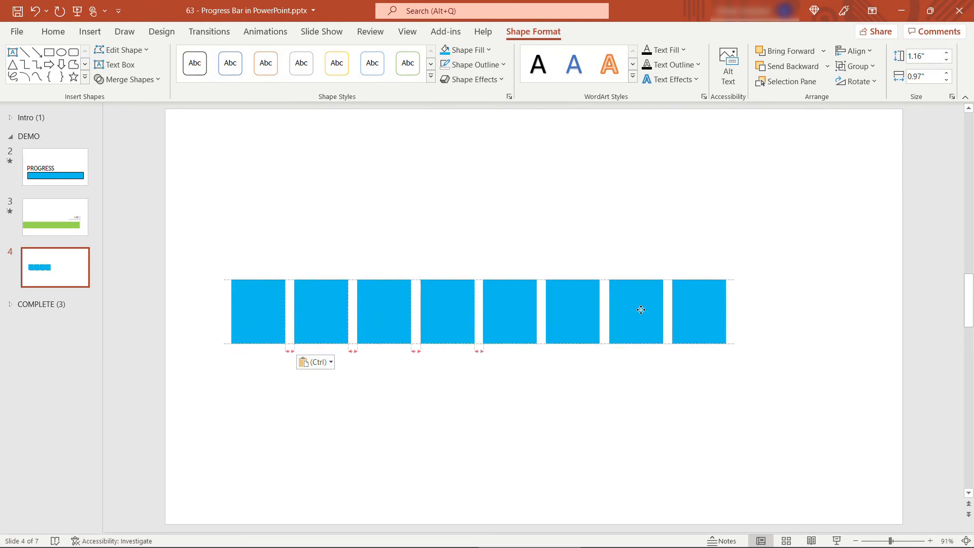
Copy squares seven and eight to add squares nine and ten to the row.
left_click(730, 355)
left_click_drag(763, 376, 599, 263)
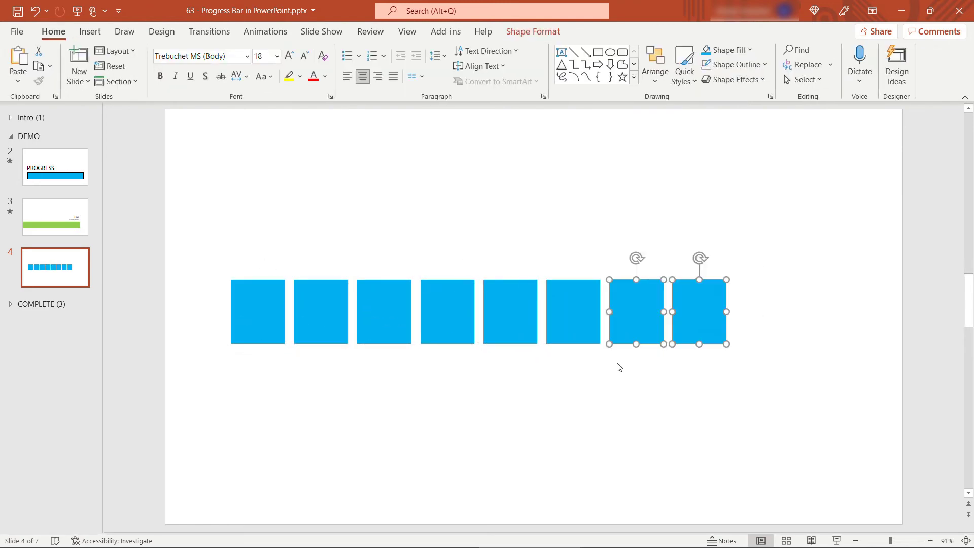
key("ctrl+d")
left_click_drag(647, 303, 762, 295)
left_click(727, 387)
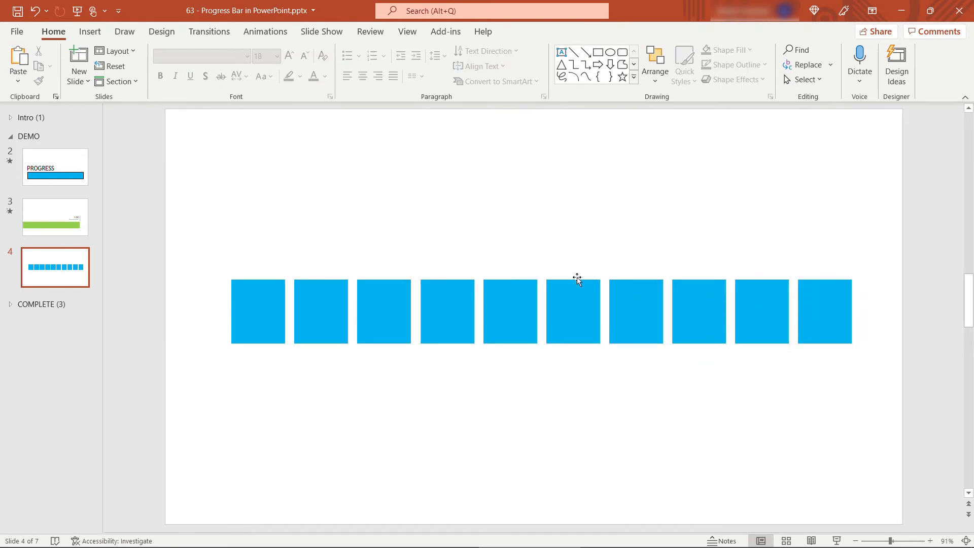
Add a centred text box above the squares reading 'GAME' over 'You have 10 seconds!'.
left_click(90, 31)
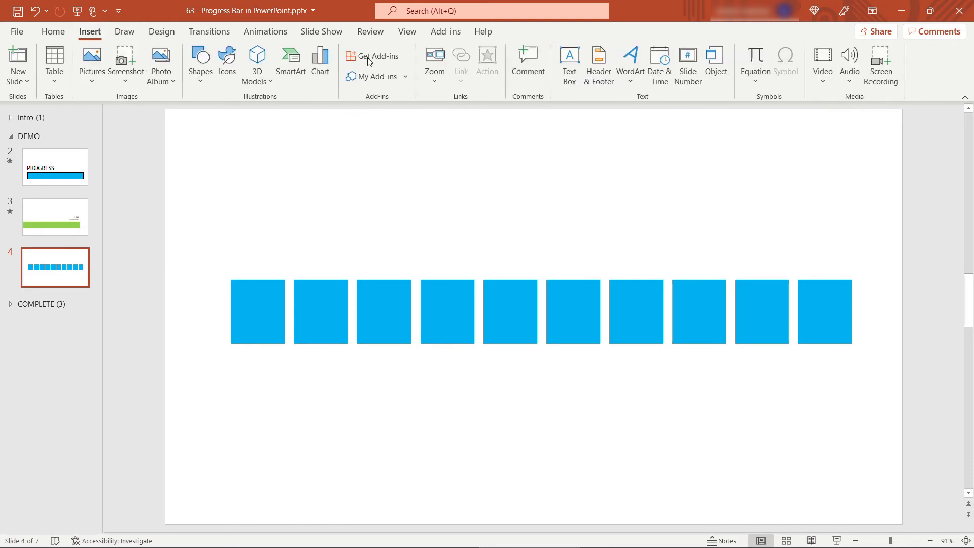
left_click(570, 65)
left_click_drag(461, 160, 716, 204)
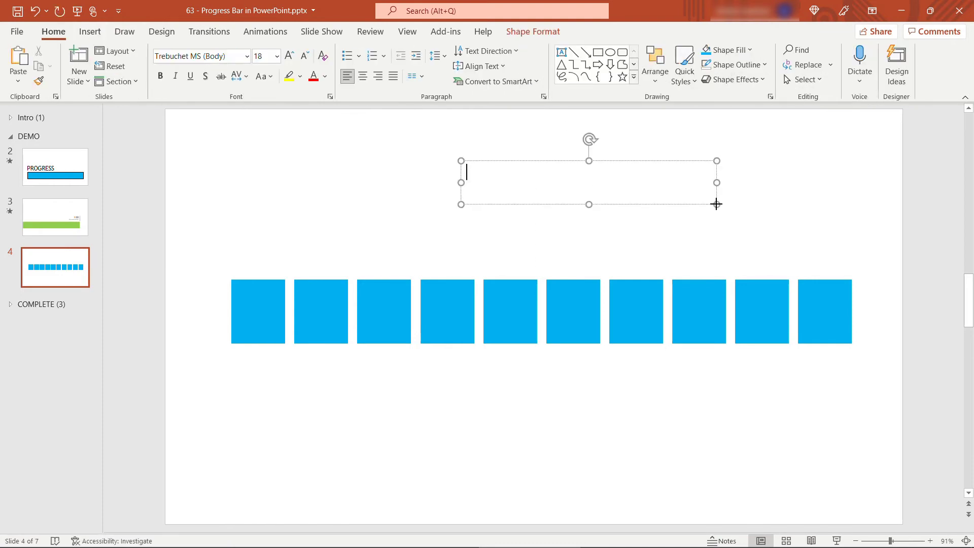
type("GAME")
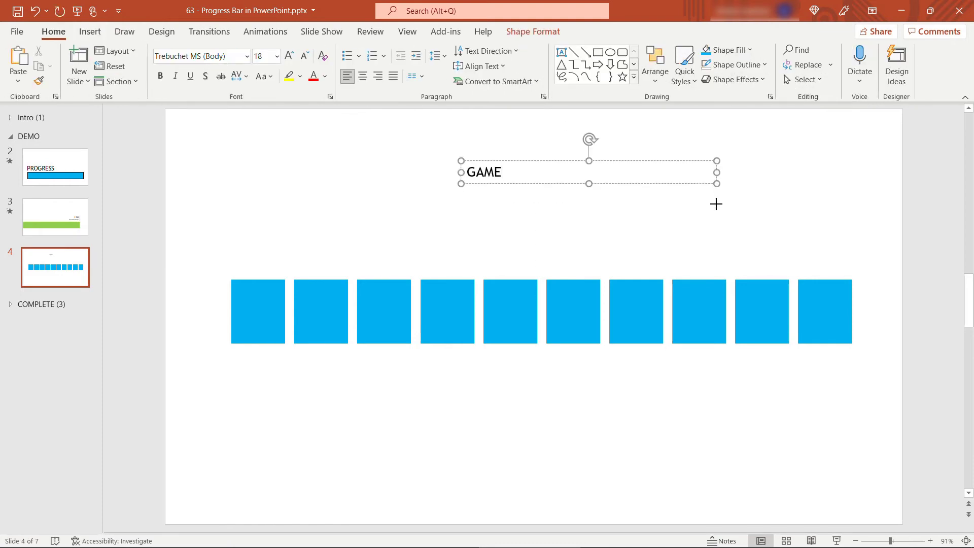
key("Return")
type("You have ")
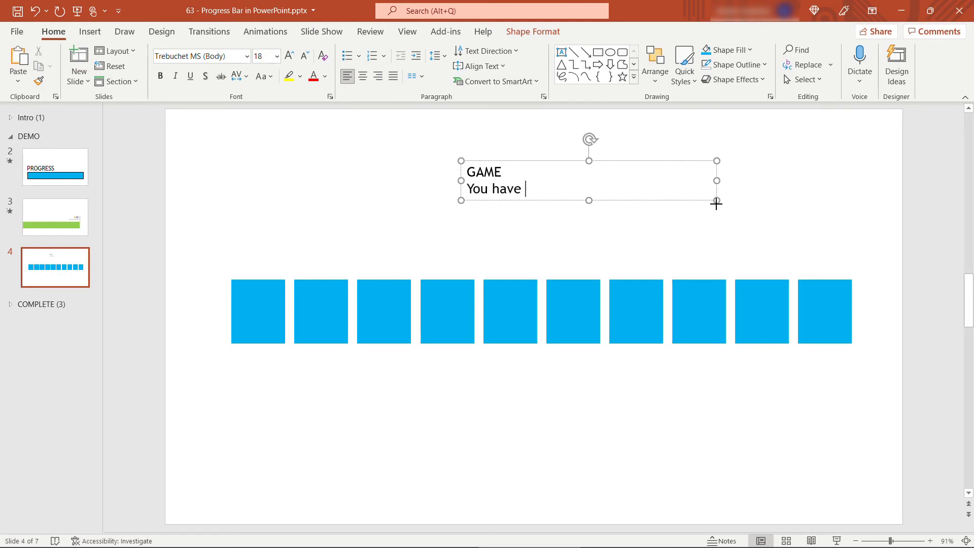
type("10 seconds!")
key("ctrl+a")
left_click(362, 76)
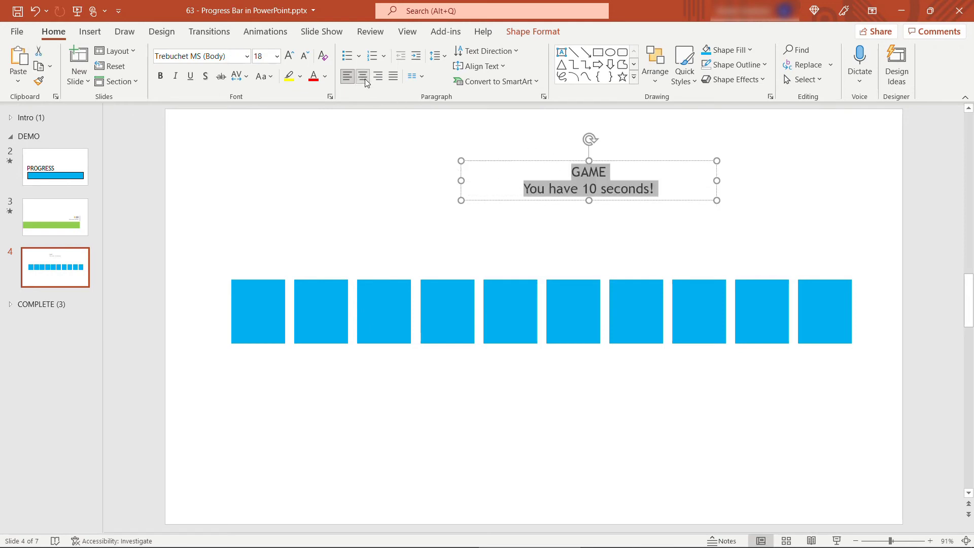
Set GAME to 48 pt and centre the text box above the squares.
double_click(582, 178)
left_click(264, 64)
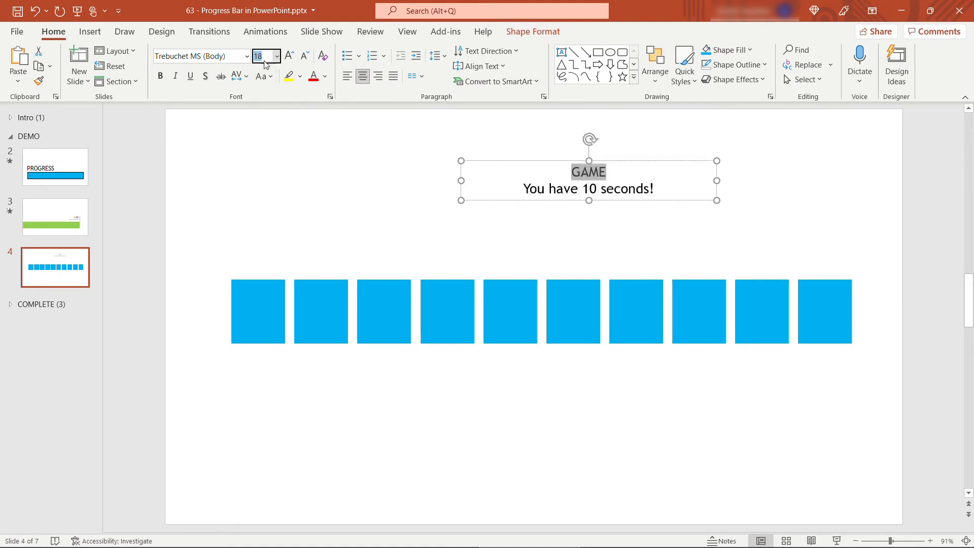
type("48")
key("Return")
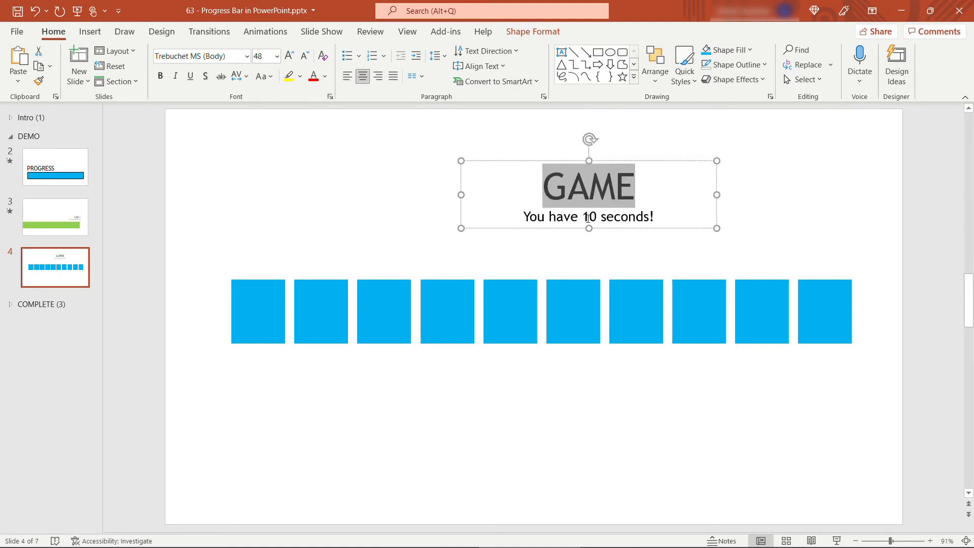
left_click_drag(631, 230, 590, 248)
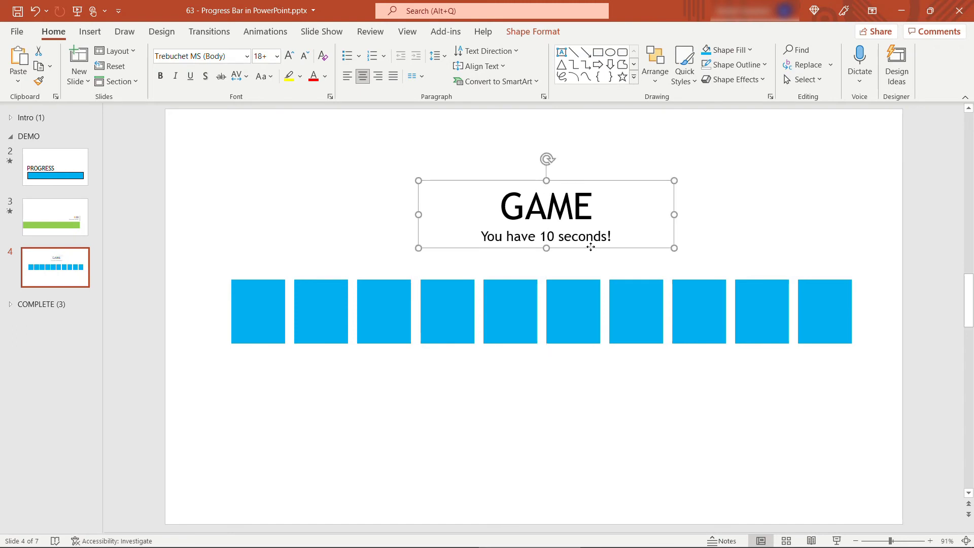
Apply the Fade entrance animation to the first blue square.
left_click(279, 406)
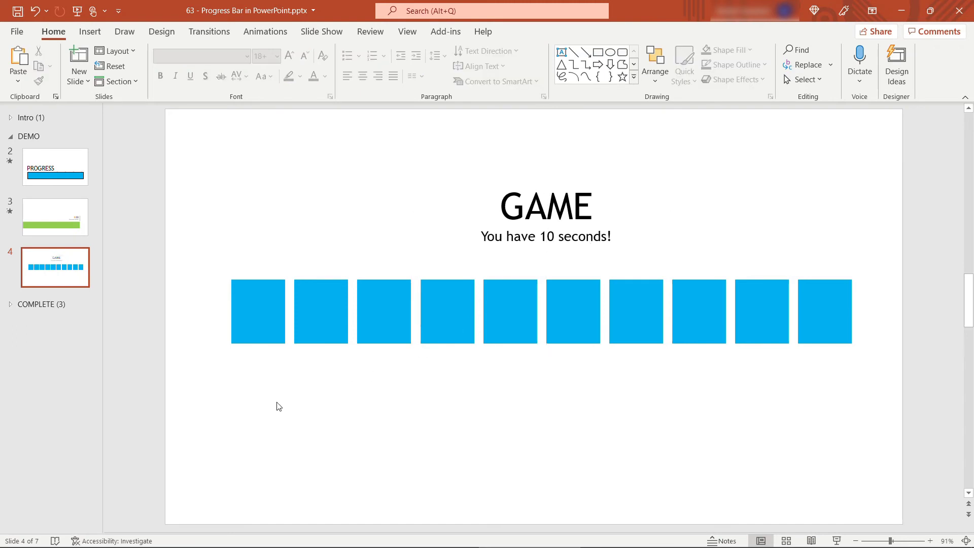
left_click(280, 334)
left_click(320, 318)
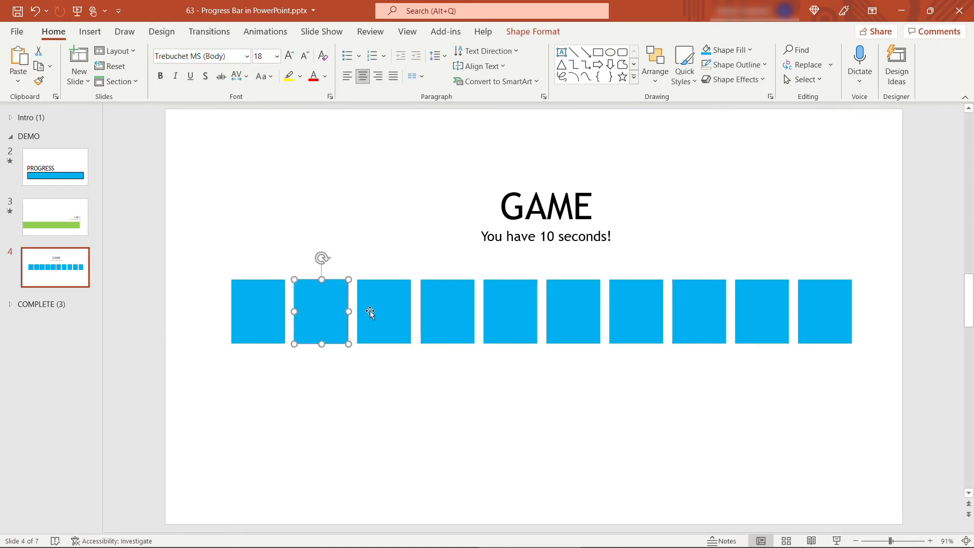
left_click(370, 310)
left_click(443, 312)
left_click(501, 315)
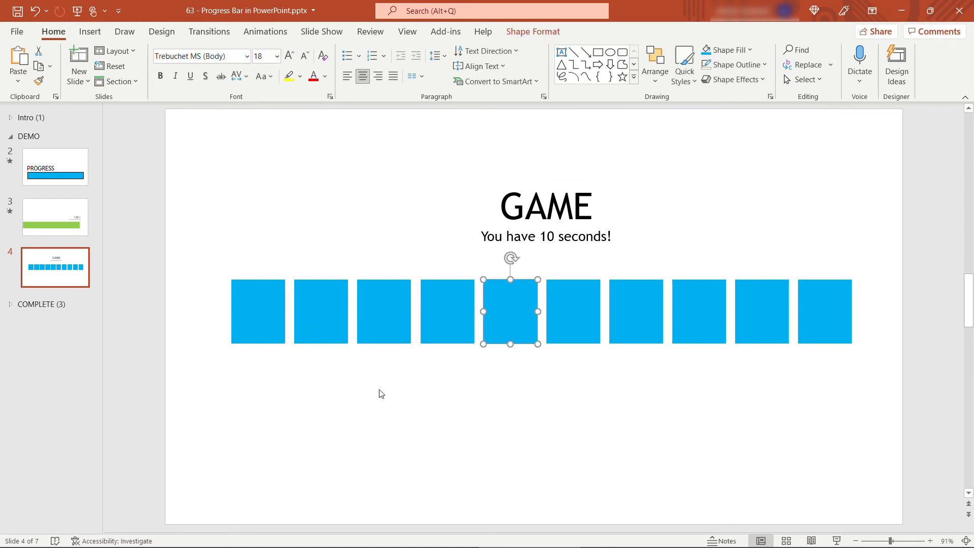
left_click(365, 387)
left_click(254, 318)
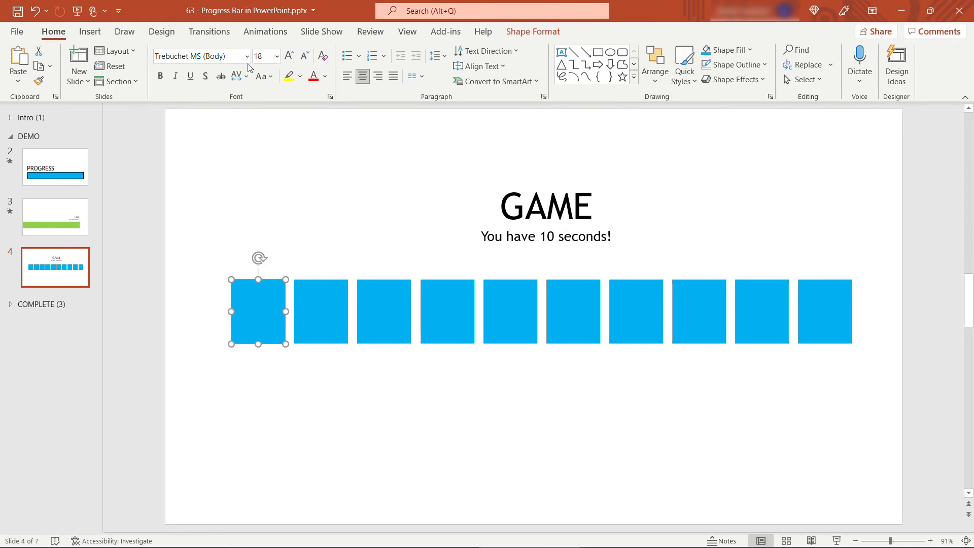
left_click(251, 37)
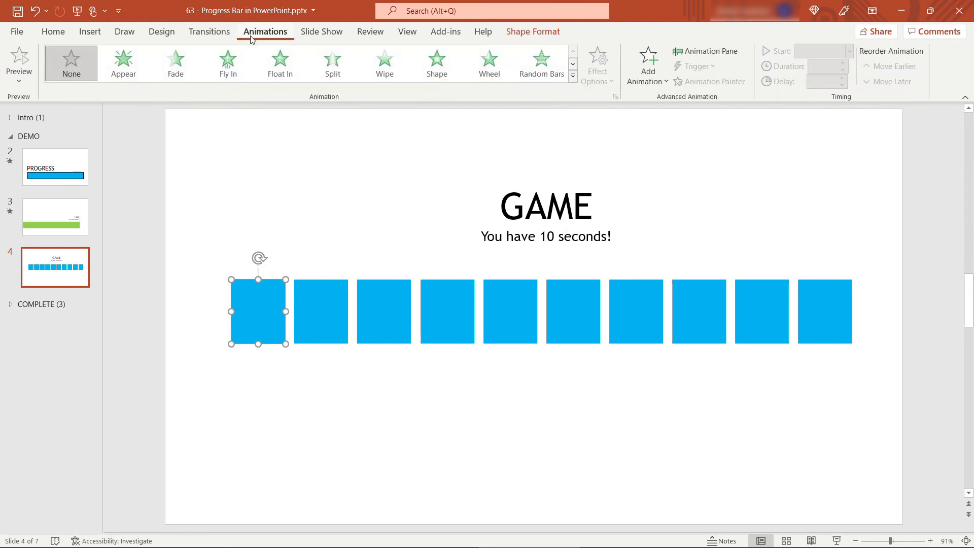
left_click(178, 61)
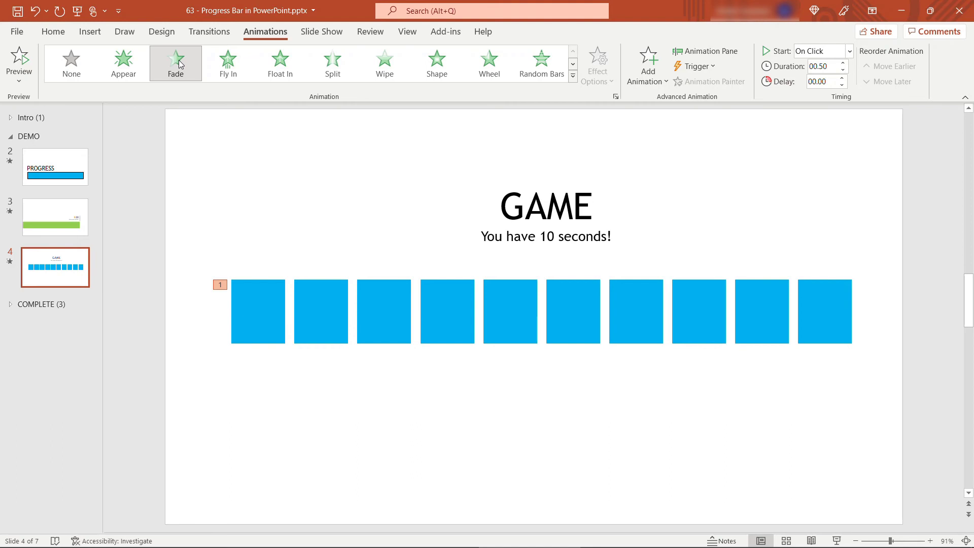
Give the second square a Fade starting After Previous with a 1-second delay.
left_click(260, 303)
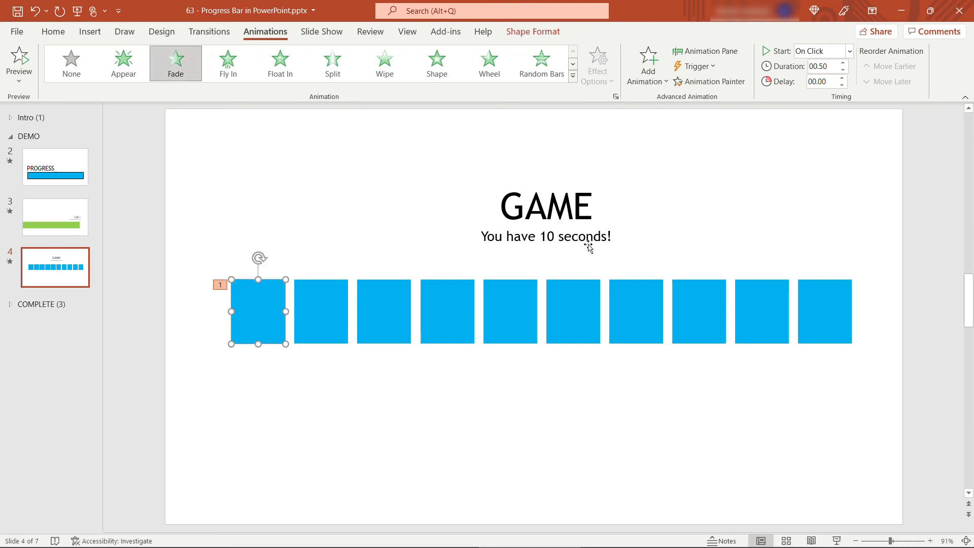
left_click(337, 303)
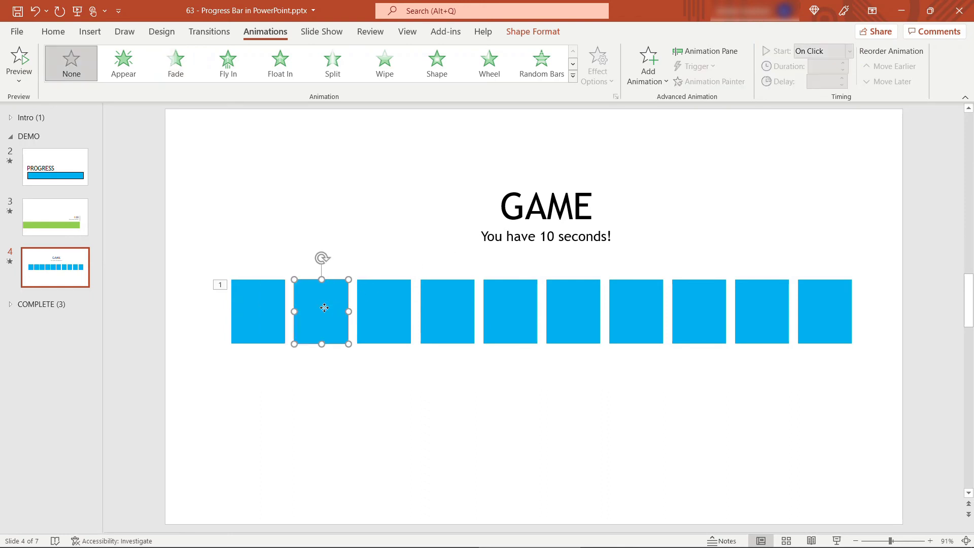
left_click(170, 66)
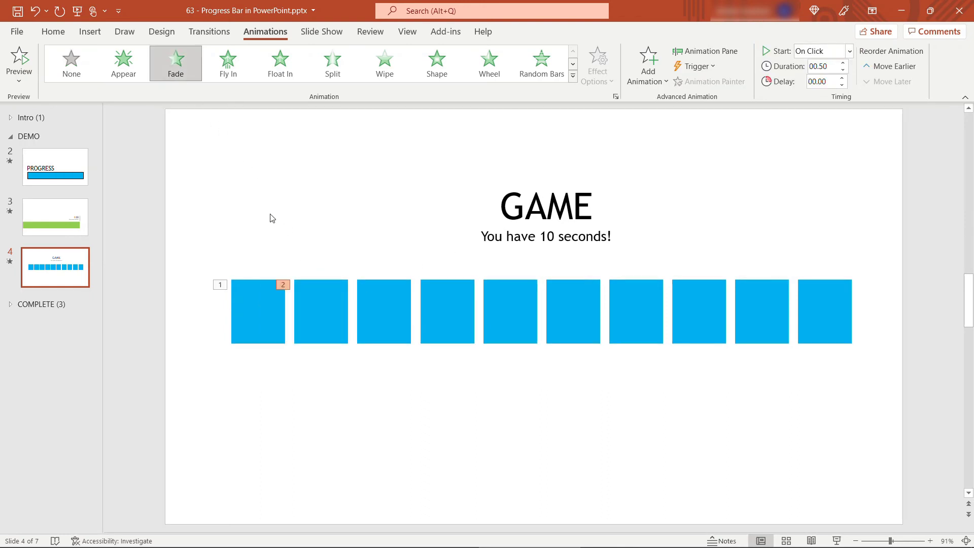
left_click(849, 51)
left_click(836, 98)
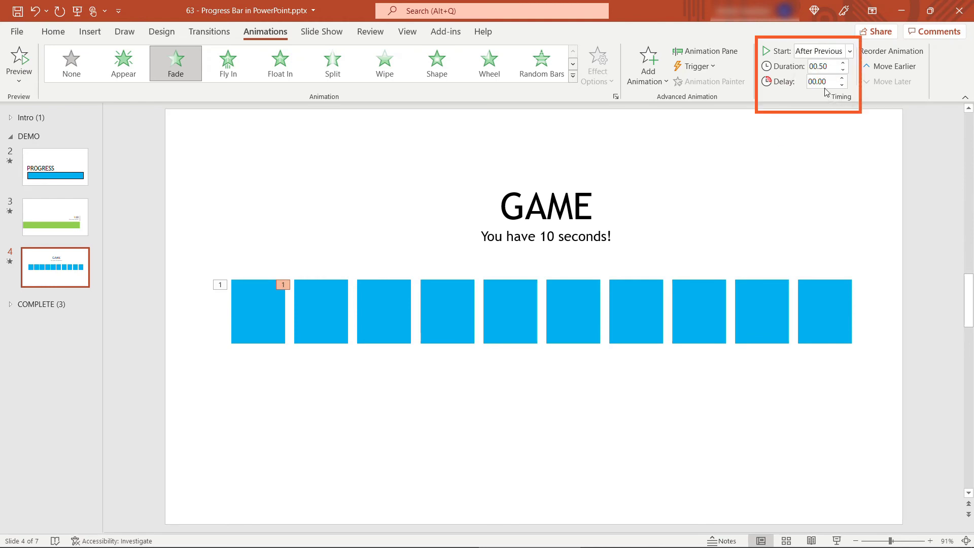
left_click(825, 85)
type("1")
key("Return")
left_click(334, 287)
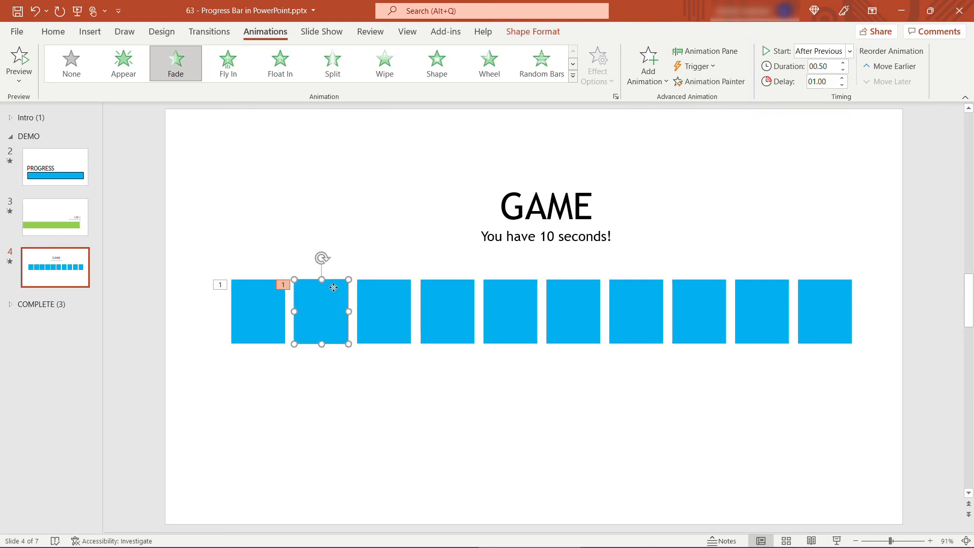
Copy the second square's fade to squares three through ten with Animation Painter.
left_click(722, 84)
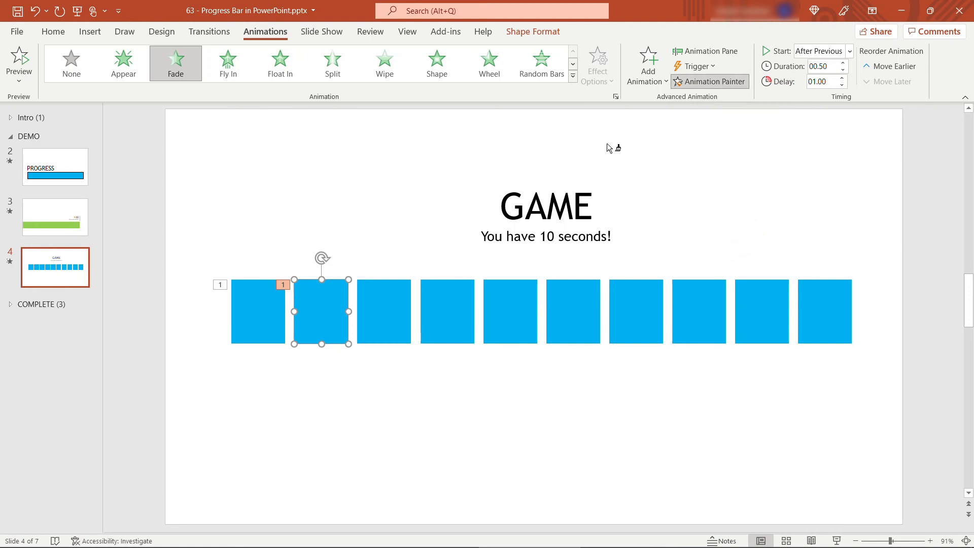
left_click(388, 288)
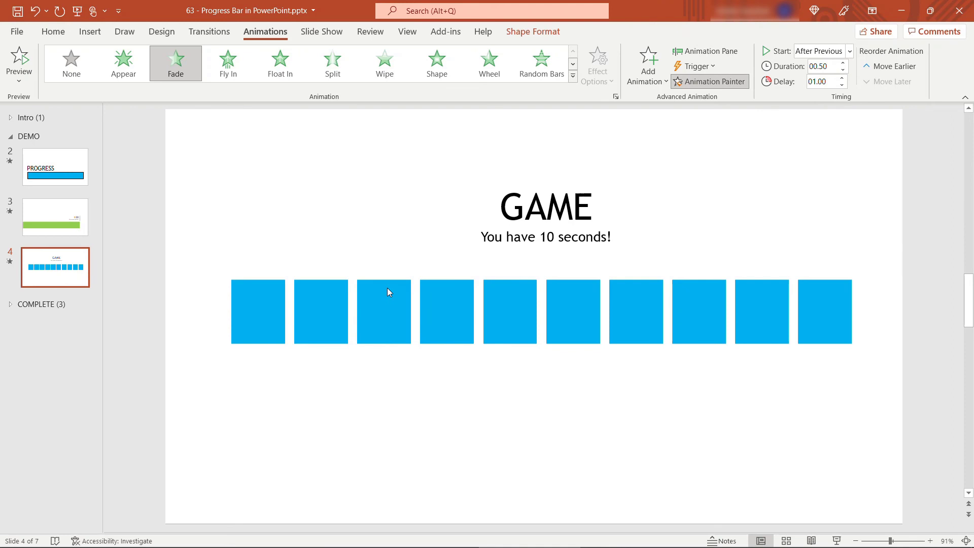
left_click(446, 290)
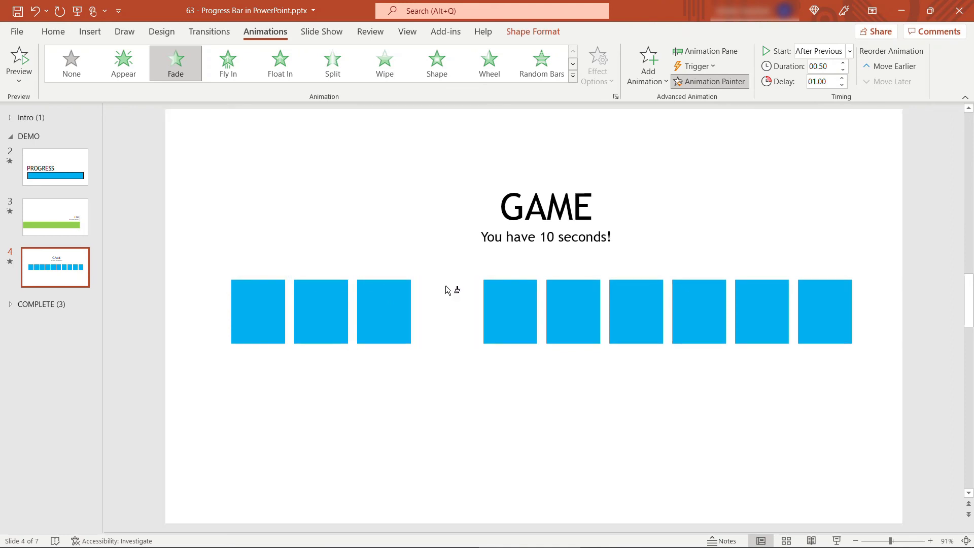
left_click(512, 294)
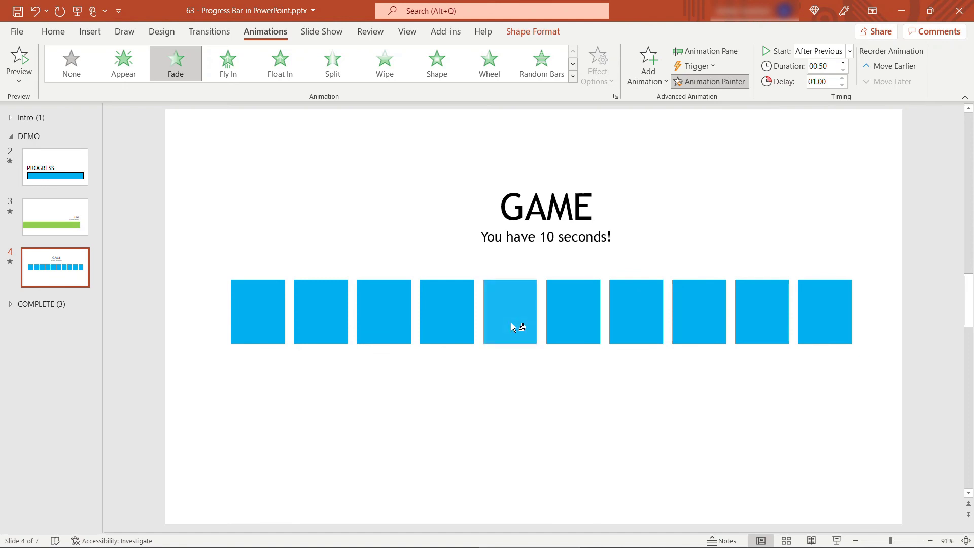
left_click(572, 290)
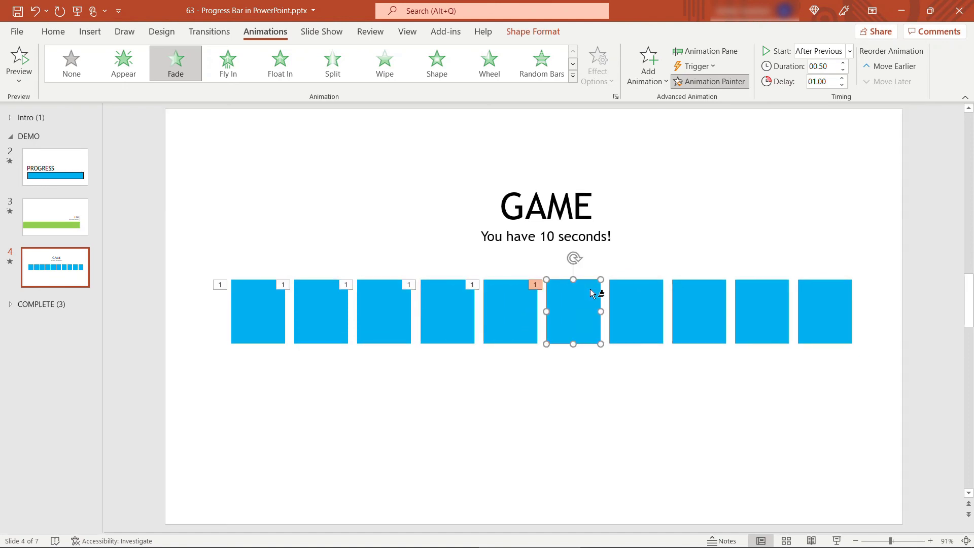
left_click(629, 287)
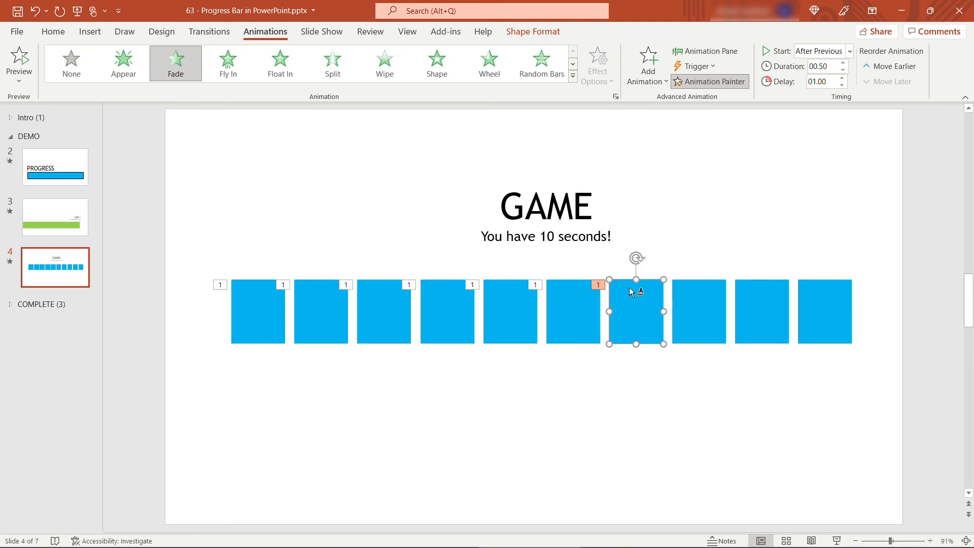
left_click(681, 283)
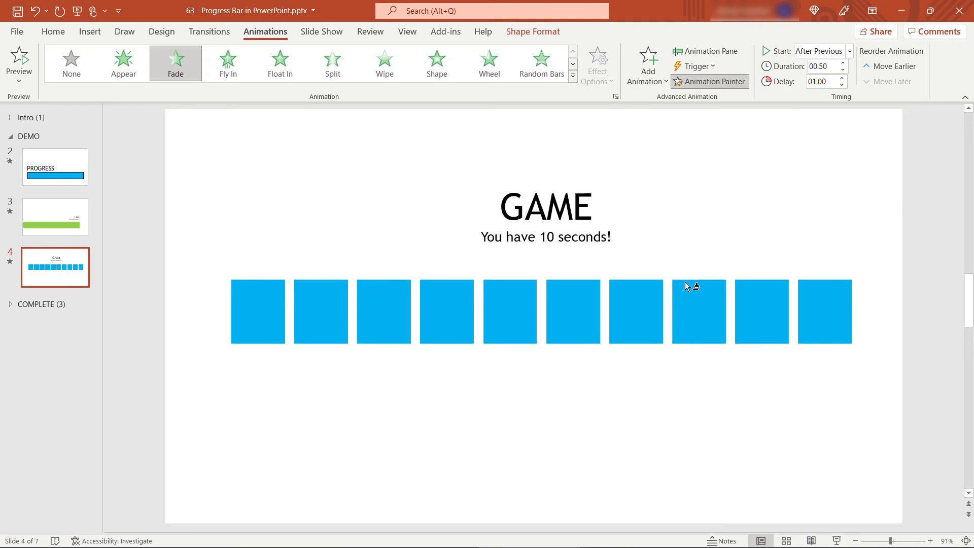
left_click(750, 291)
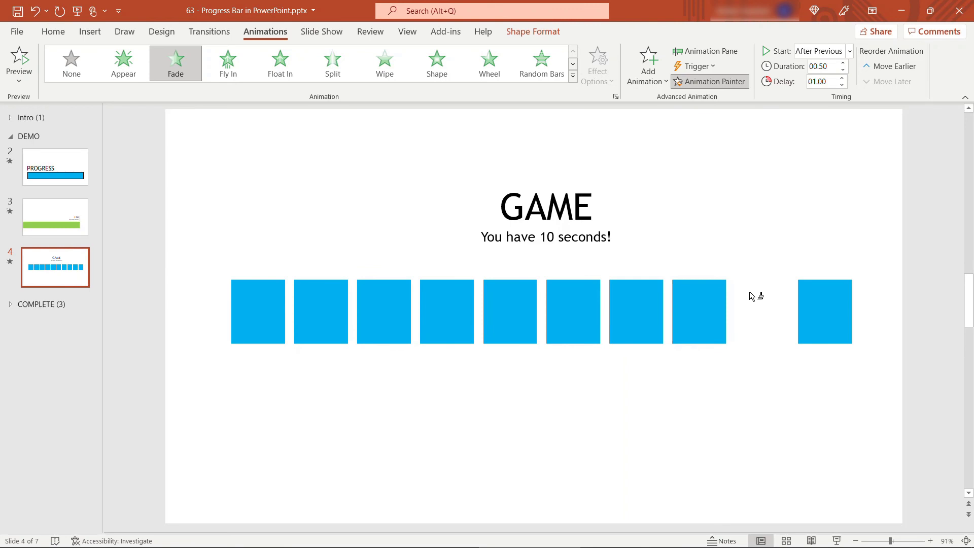
left_click(812, 299)
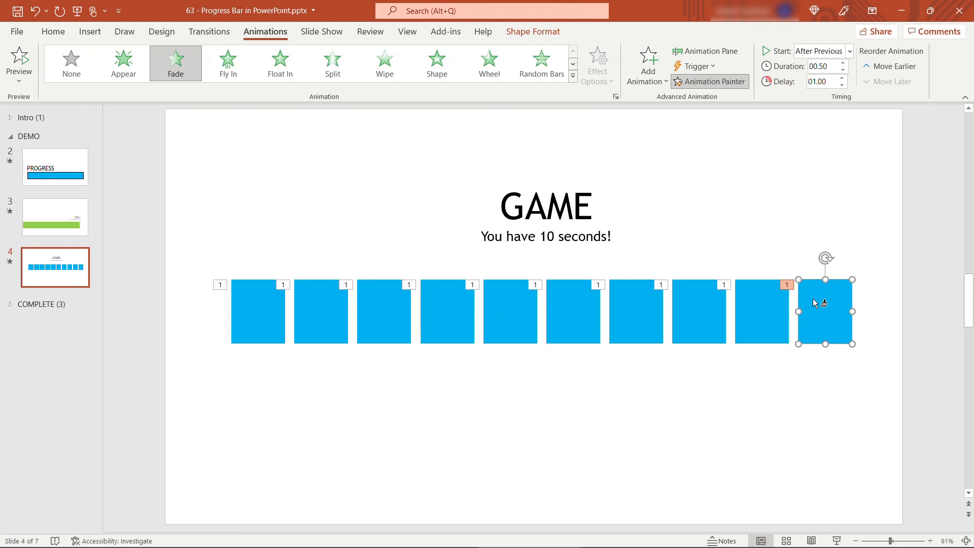
key("Escape")
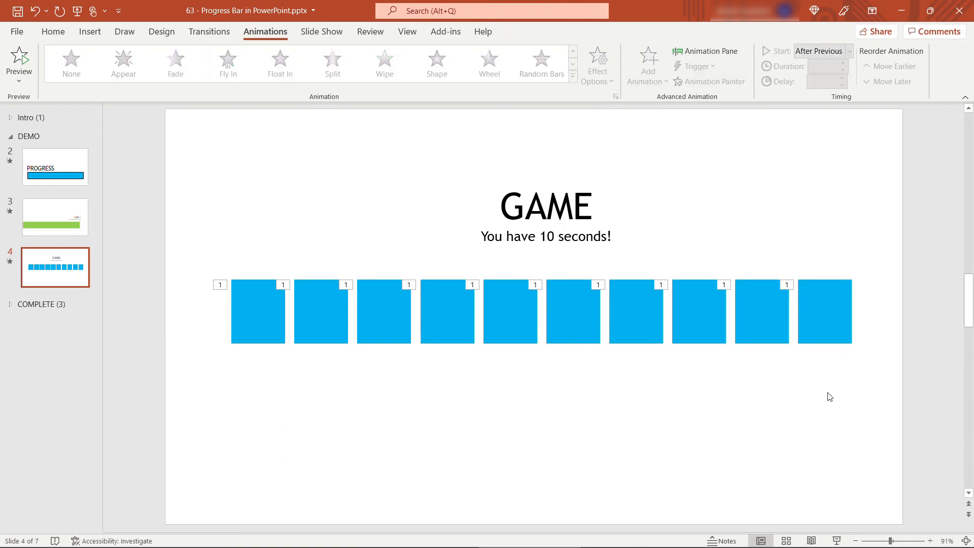